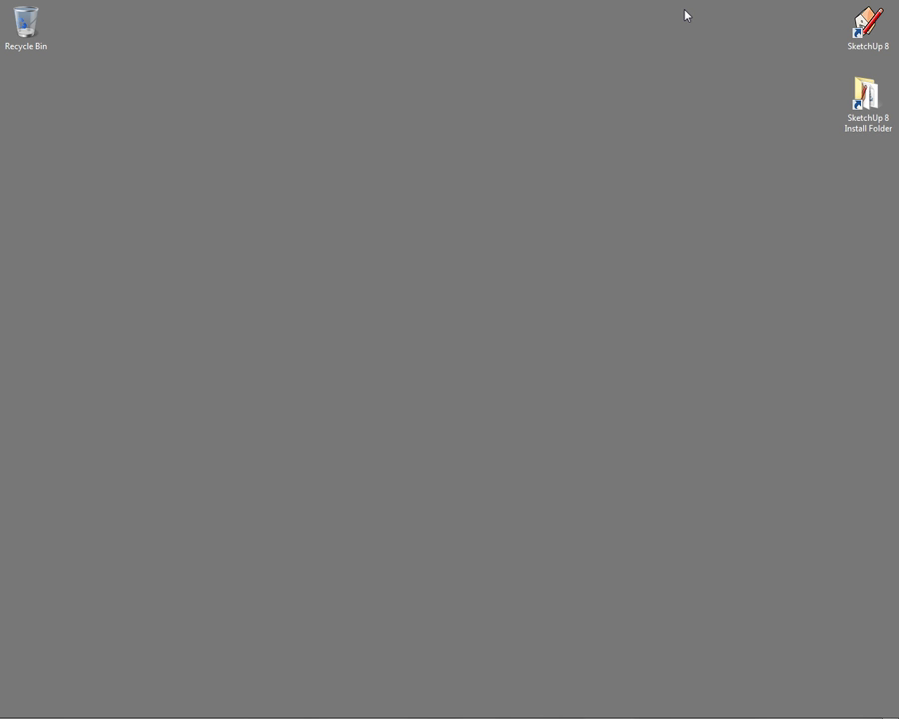
# Step: Open the Plugins folder inside the SketchUp 8 install folder and select the maxwell folder together with the maxwell.rb file
pyautogui.click(864, 92)
pyautogui.doubleClick(864, 95)
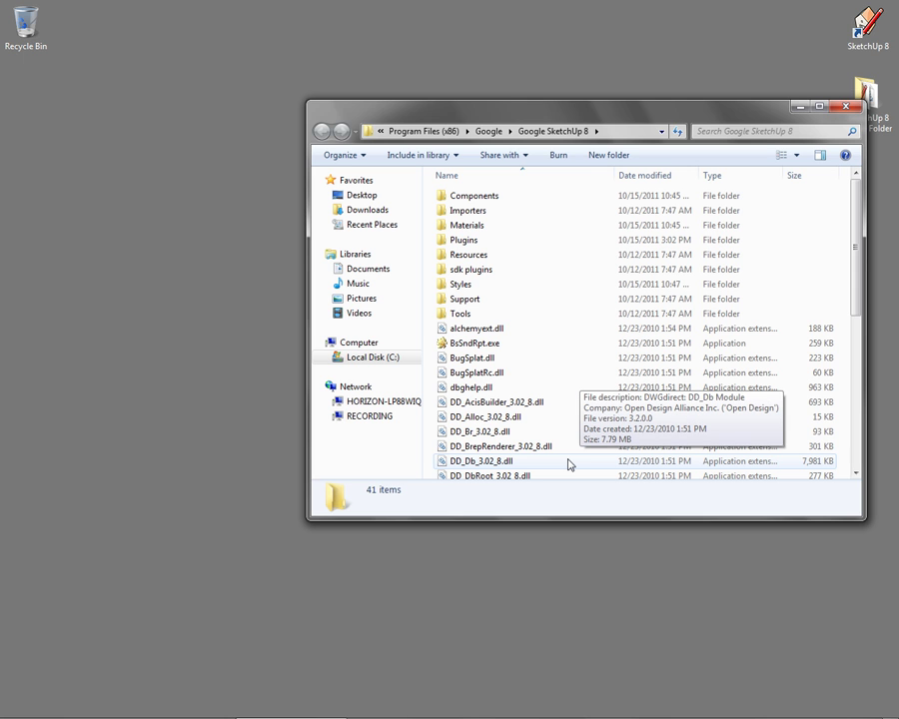
pyautogui.click(461, 241)
pyautogui.doubleClick(461, 241)
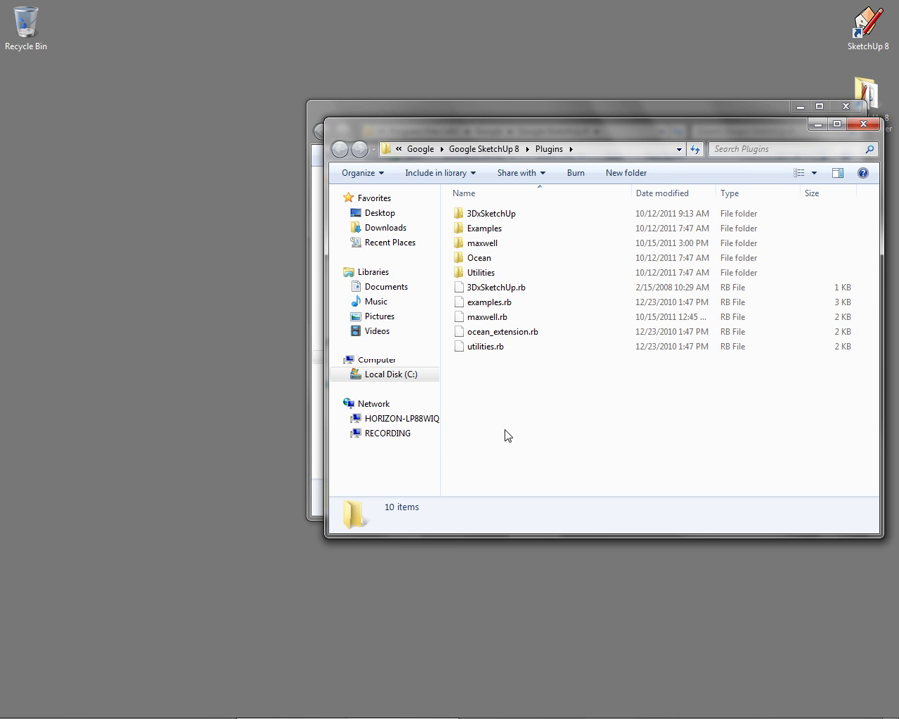
pyautogui.click(485, 243)
pyautogui.keyDown('ctrl'); pyautogui.click(487, 315); pyautogui.keyUp('ctrl')
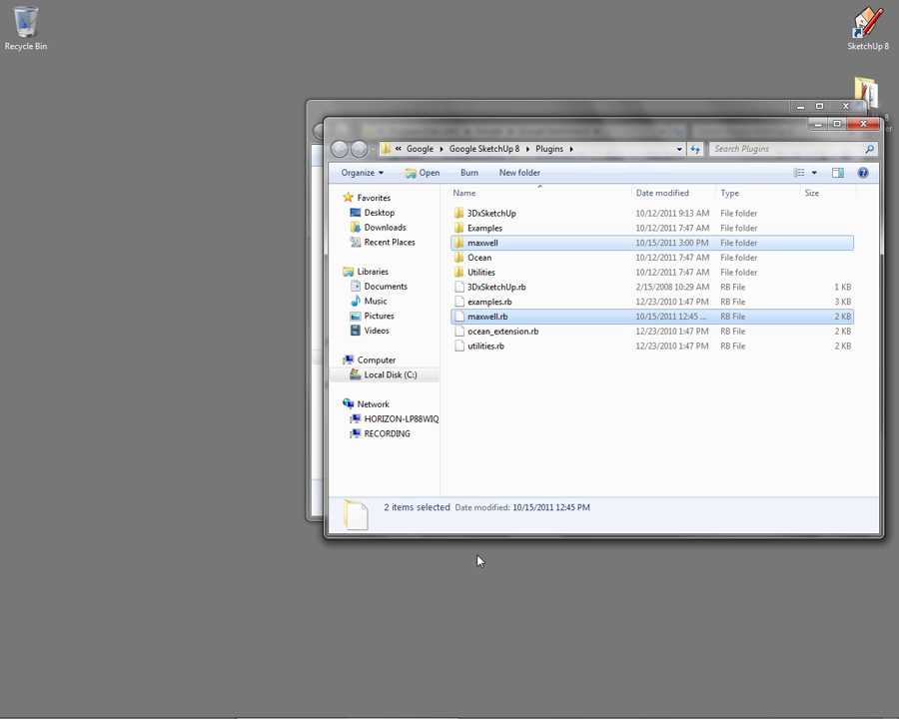
# Step: Look inside the maxwell plugin folder and its res subfolder, and close the folder windows
pyautogui.click(482, 243)
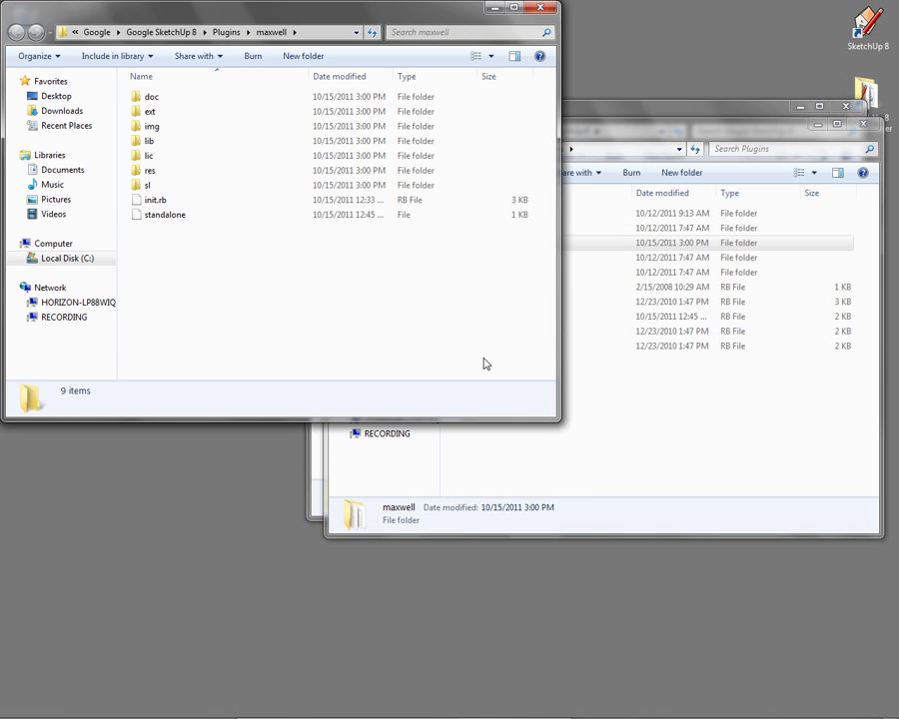
pyautogui.doubleClick(153, 177)
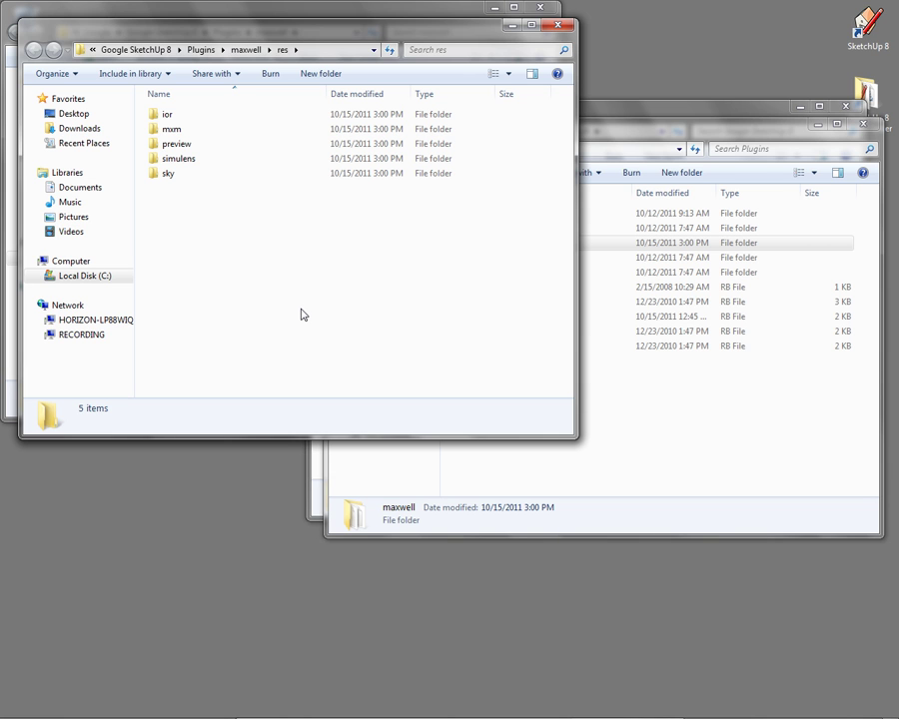
pyautogui.click(560, 24)
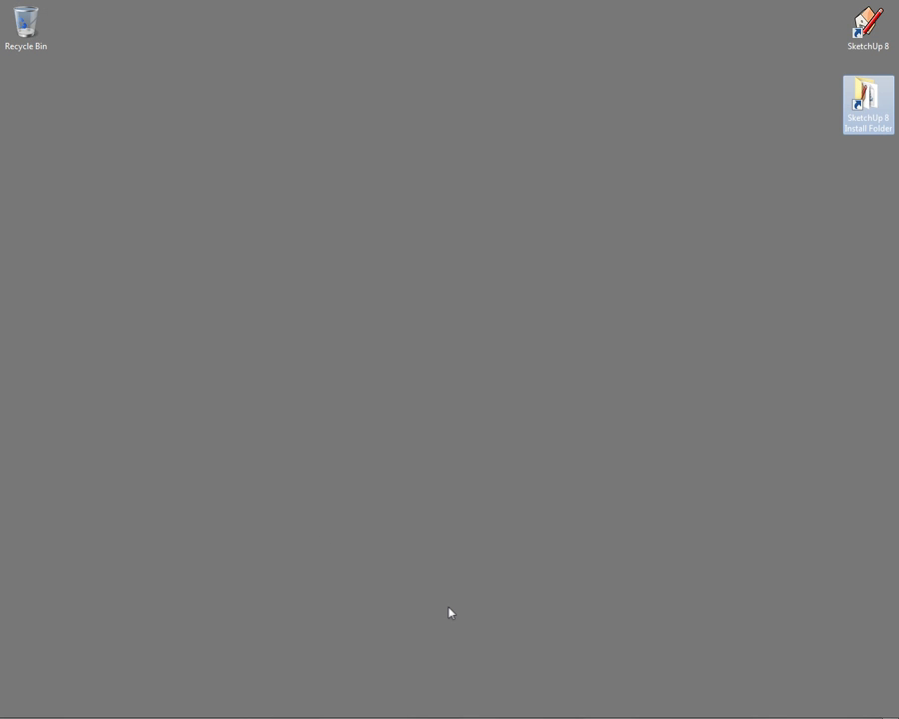
# Step: Launch SketchUp 8 and check the list of available toolbars for the Maxwell toolbar
pyautogui.doubleClick(866, 25)
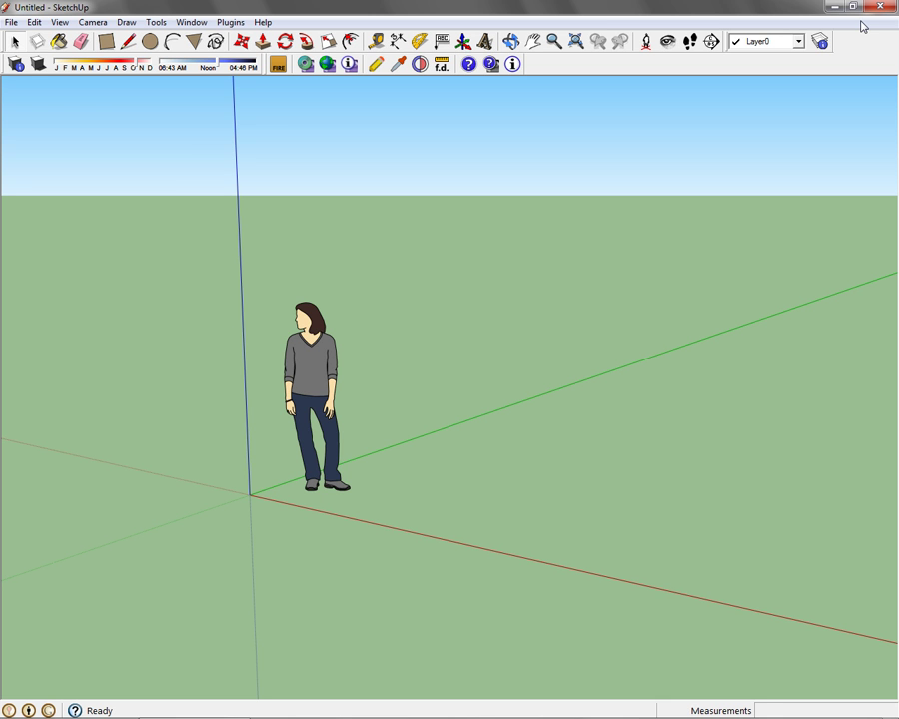
pyautogui.click(59, 22)
pyautogui.moveTo(89, 37)
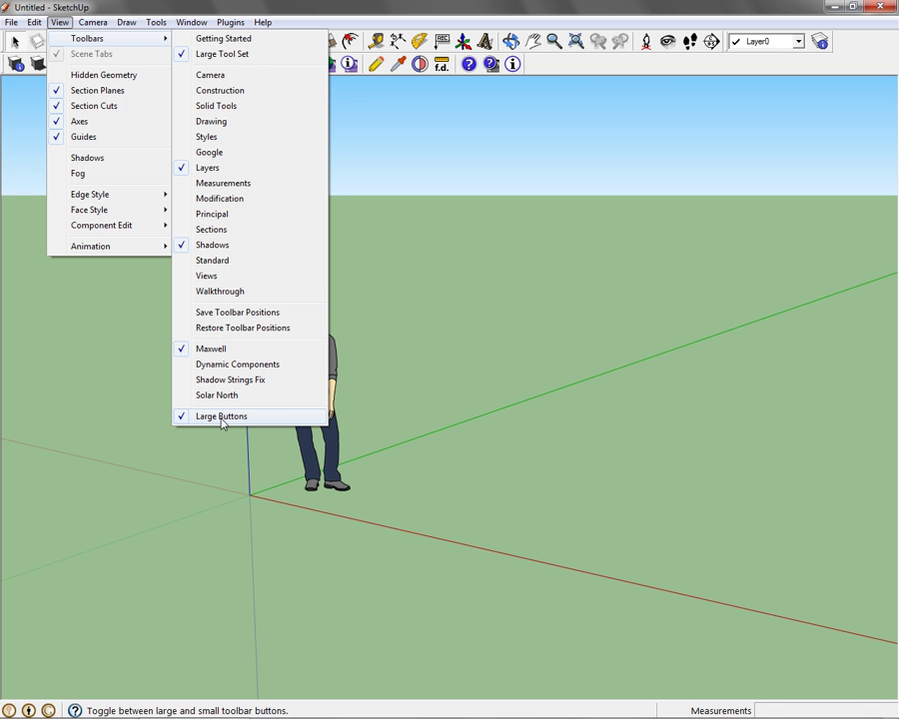
pyautogui.click(362, 5)
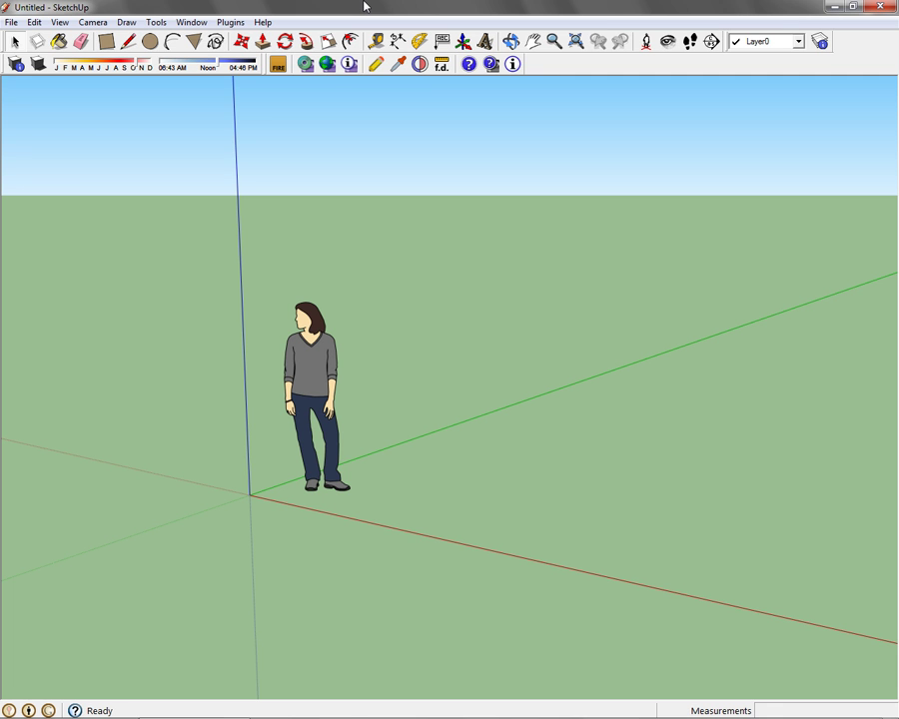
# Step: Open the Maxwell Fire window's engine settings and set SL to 10
pyautogui.click(278, 64)
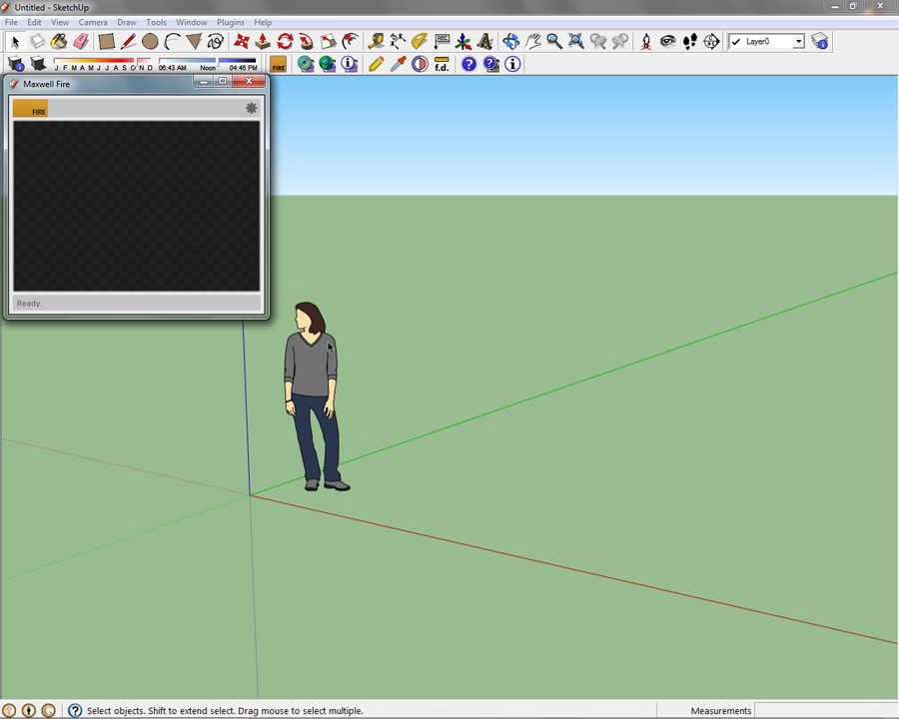
pyautogui.click(250, 110)
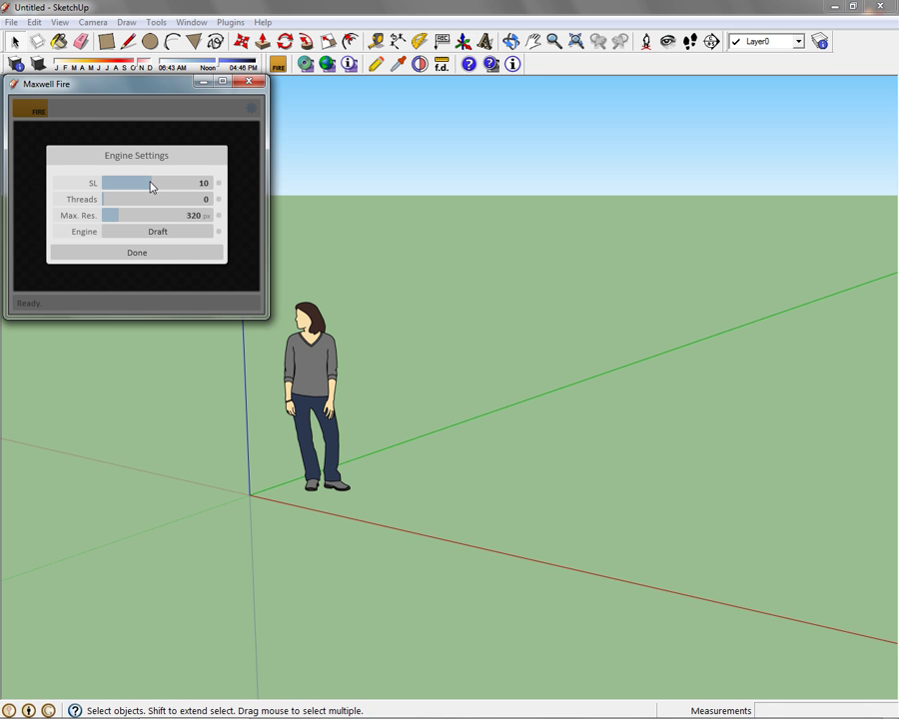
pyautogui.moveTo(177, 189); pyautogui.dragTo(144, 185)
pyautogui.click(207, 183)
pyautogui.write('10')
pyautogui.click(208, 199)
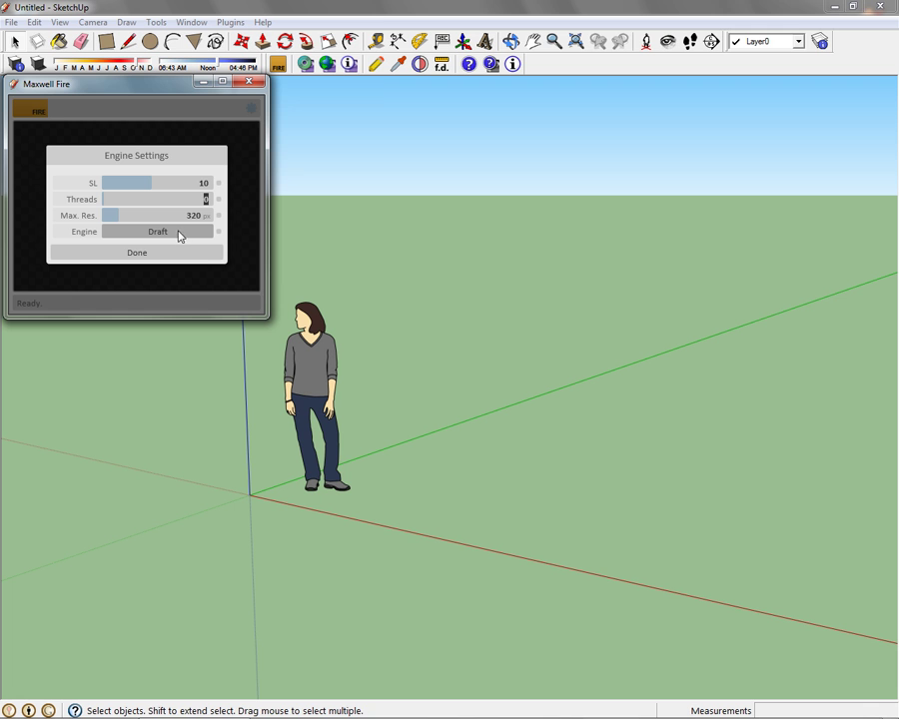
# Step: Check the available render engine choices in the Fire engine settings without changing the selection
pyautogui.click(178, 234)
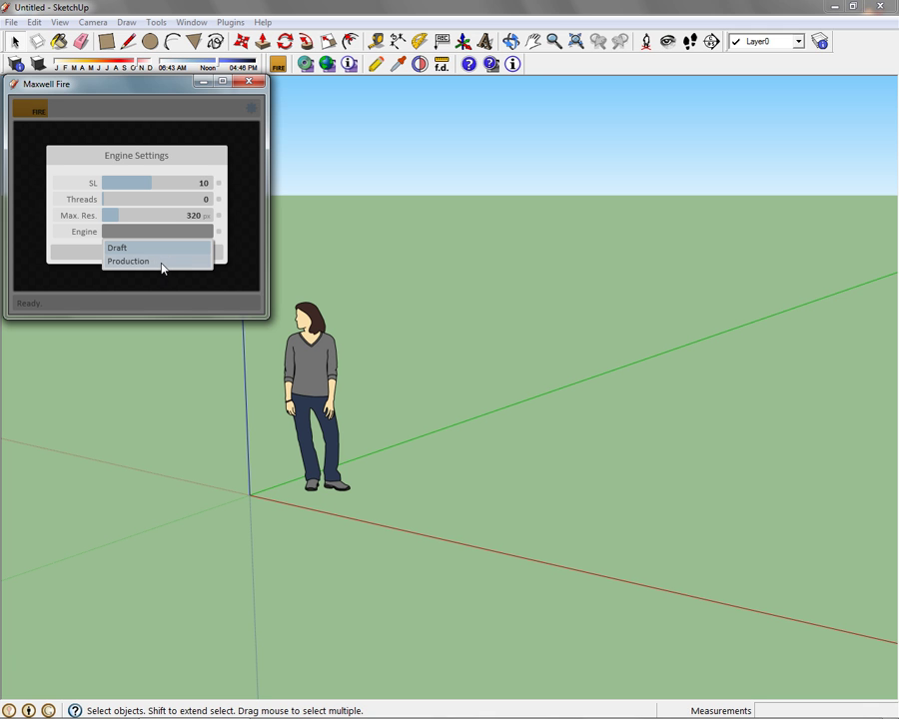
pyautogui.click(205, 169)
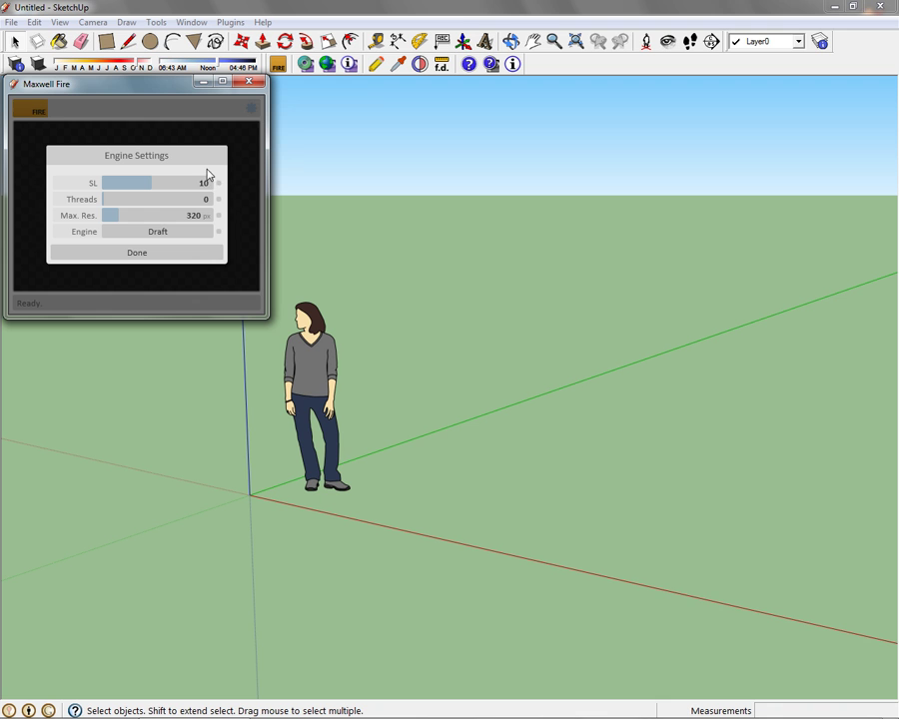
pyautogui.click(176, 234)
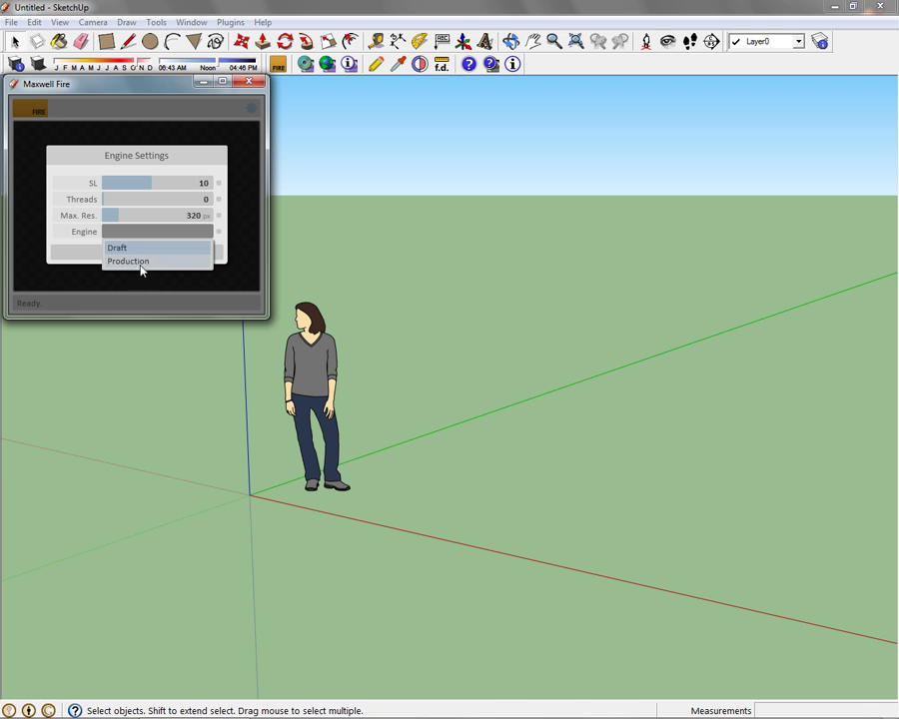
pyautogui.click(83, 175)
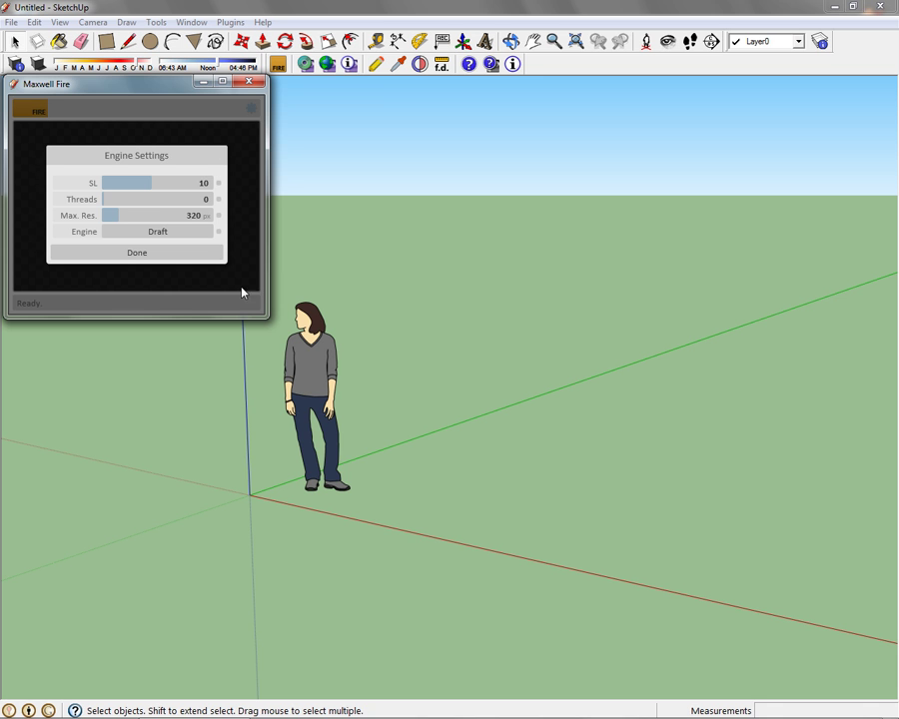
# Step: Raise SL to 15 in the Fire engine settings and reset it to its default
pyautogui.click(219, 184)
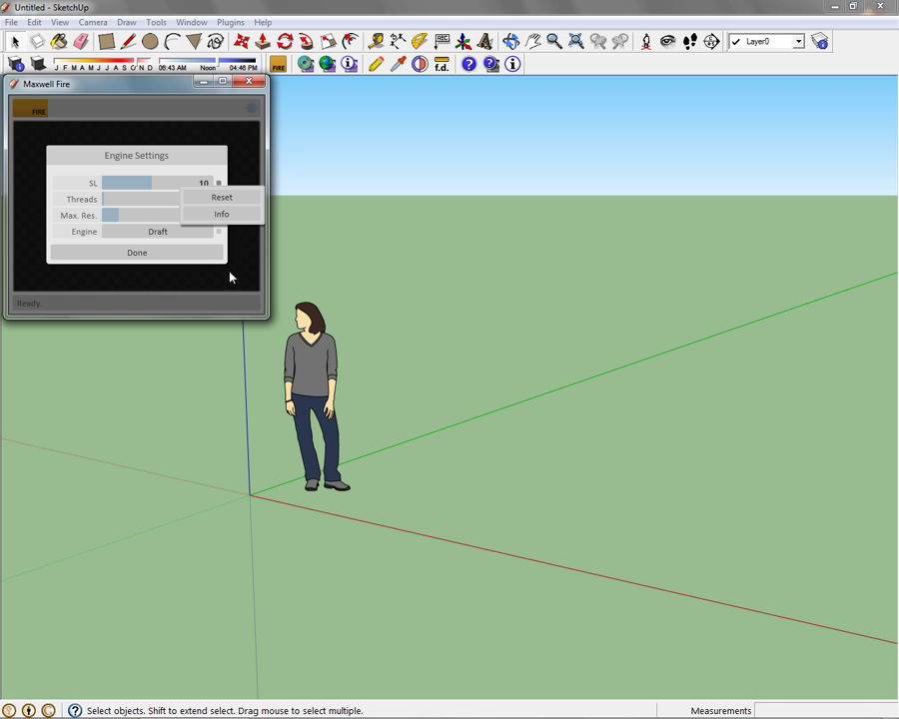
pyautogui.click(219, 180)
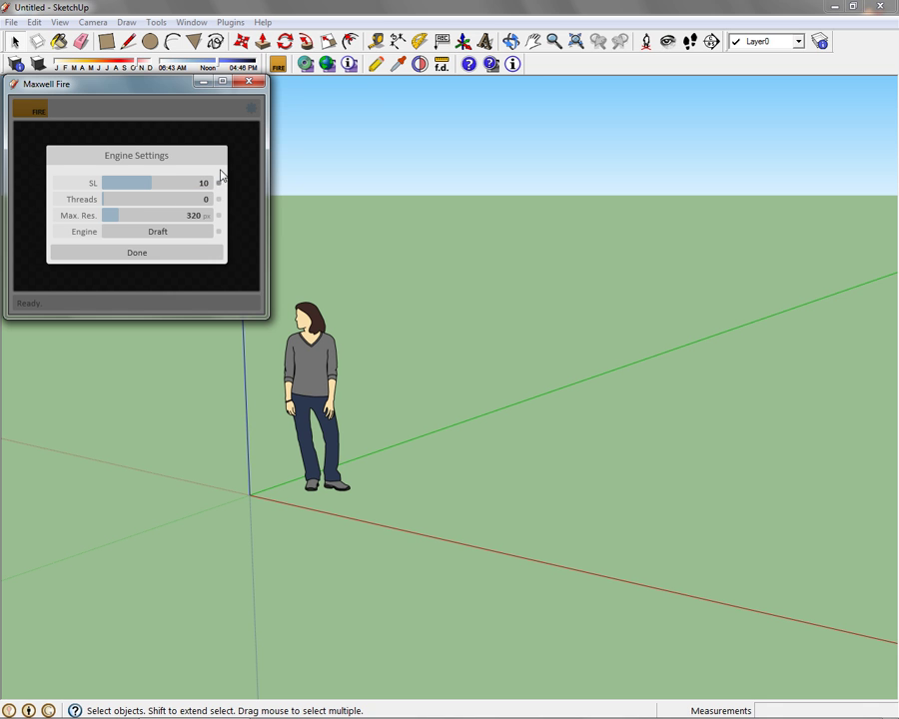
pyautogui.moveTo(152, 183); pyautogui.dragTo(182, 185)
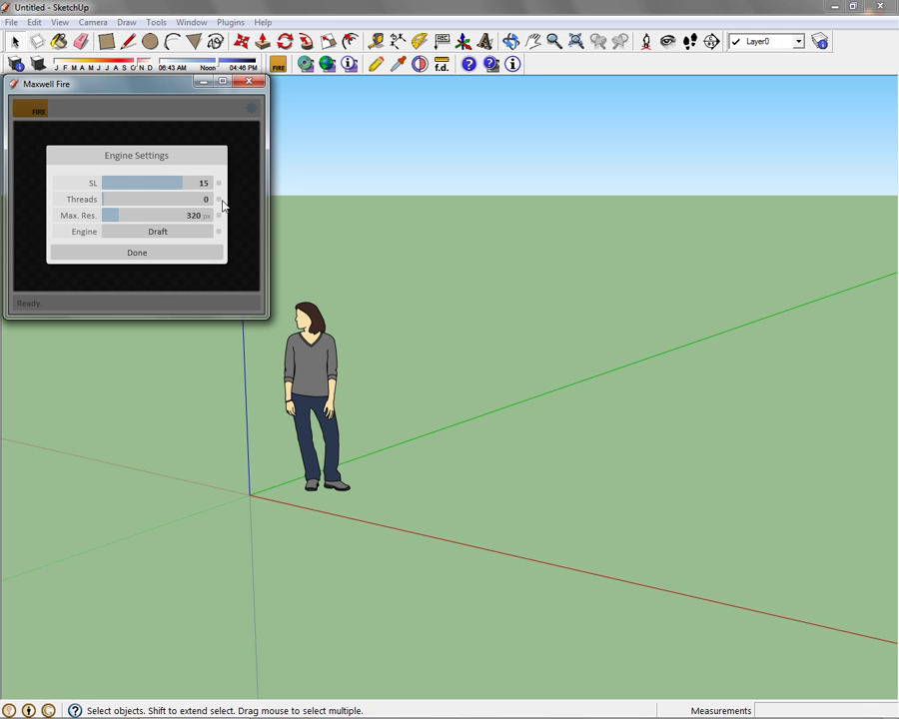
pyautogui.click(219, 183)
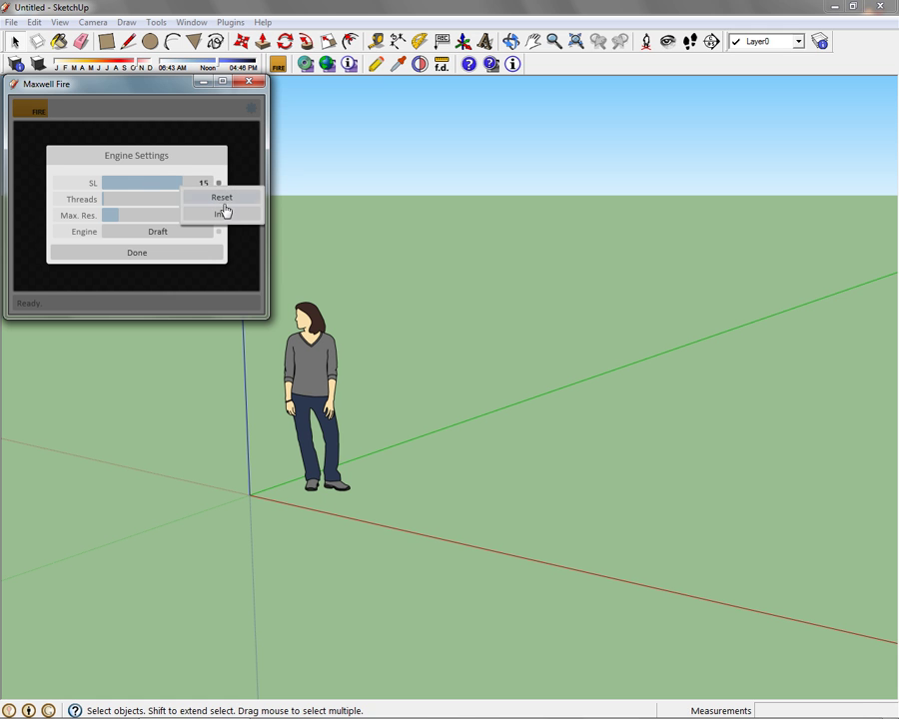
pyautogui.click(221, 199)
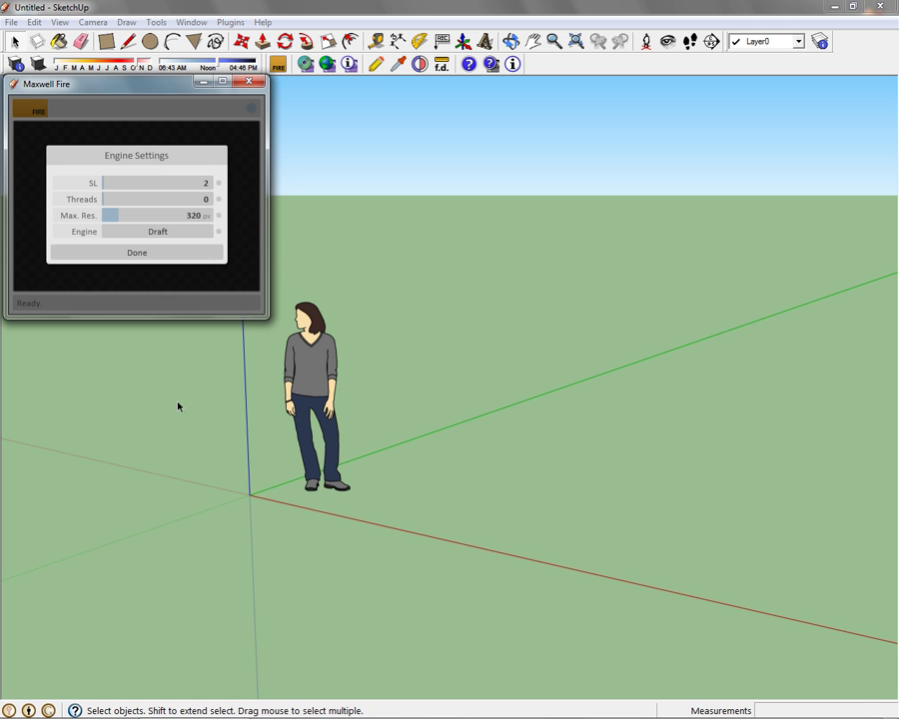
# Step: Set SL to 10, accept the engine settings, and close the Maxwell Fire window
pyautogui.doubleClick(205, 182)
pyautogui.write('10')
pyautogui.click(215, 199)
pyautogui.rightClick(220, 200)
pyautogui.click(218, 212)
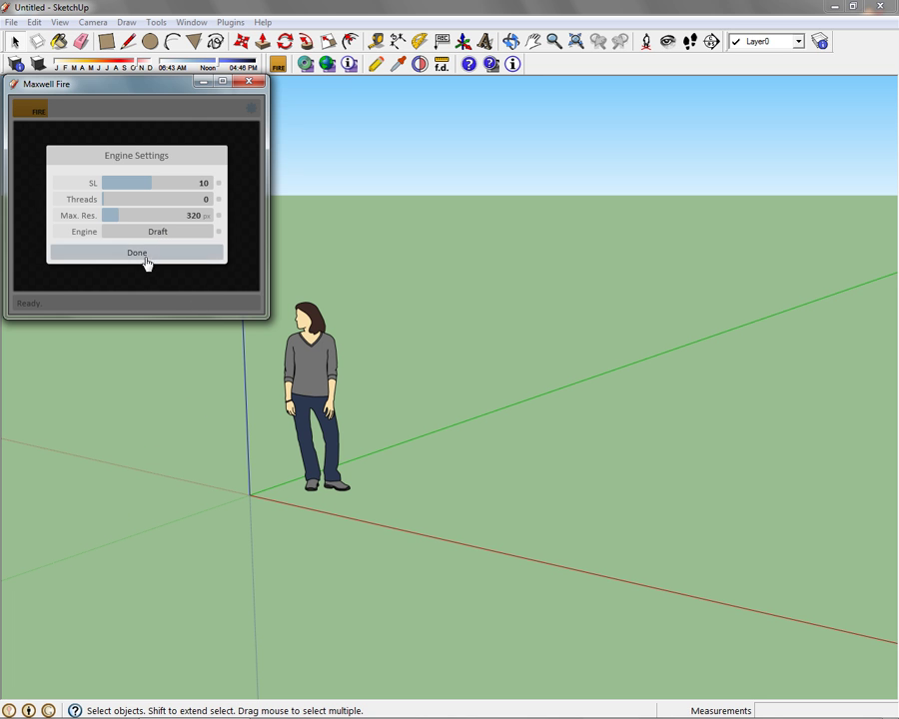
pyautogui.click(145, 252)
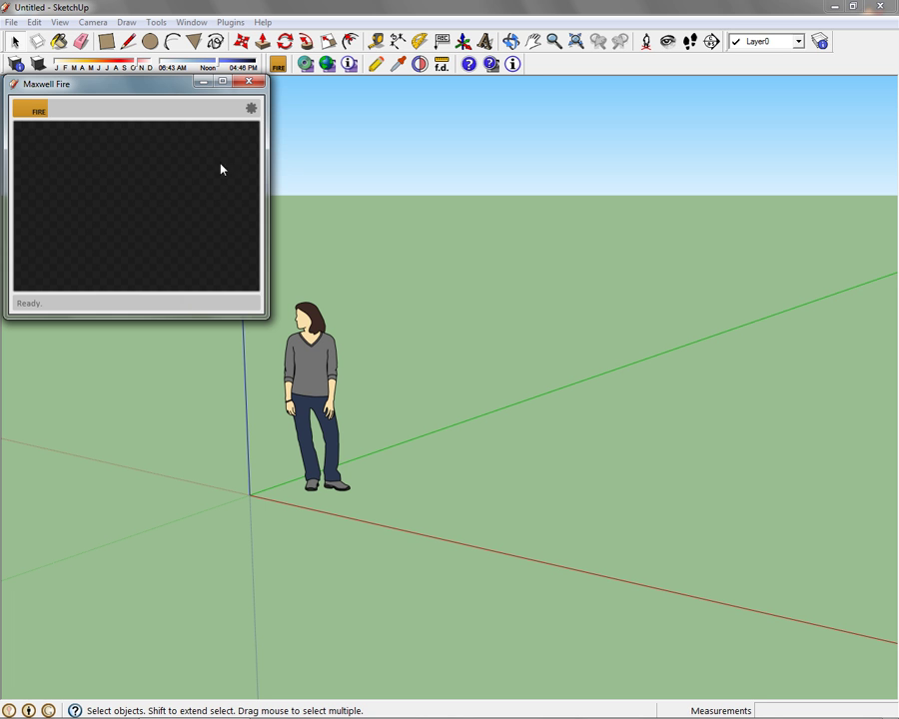
pyautogui.click(254, 81)
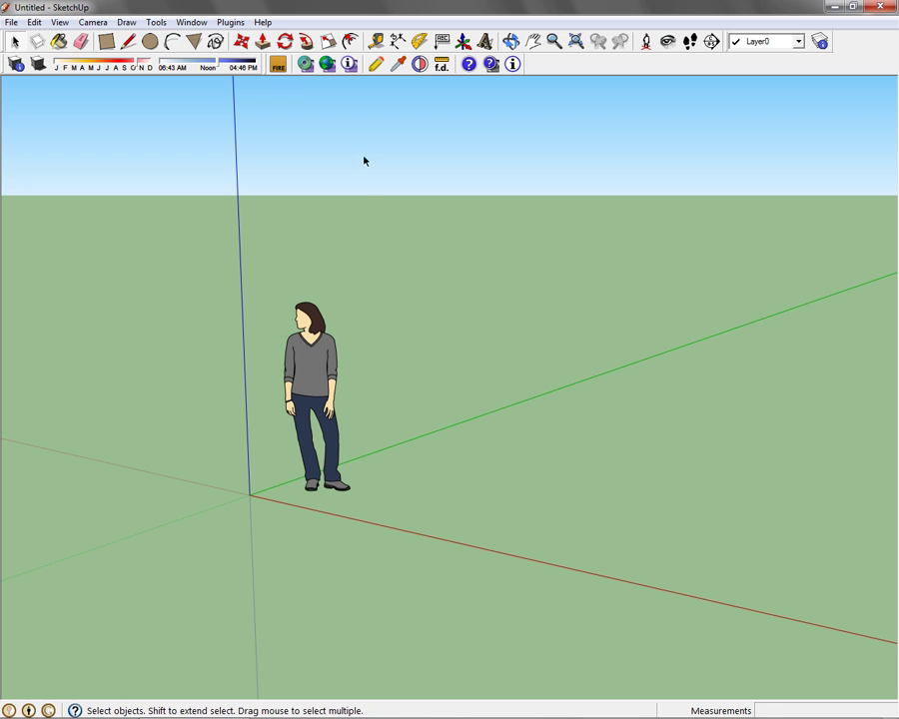
# Step: Open the Maxwell Scene Manager and look through its material, camera, environment, output and plugin settings pages
pyautogui.click(472, 67)
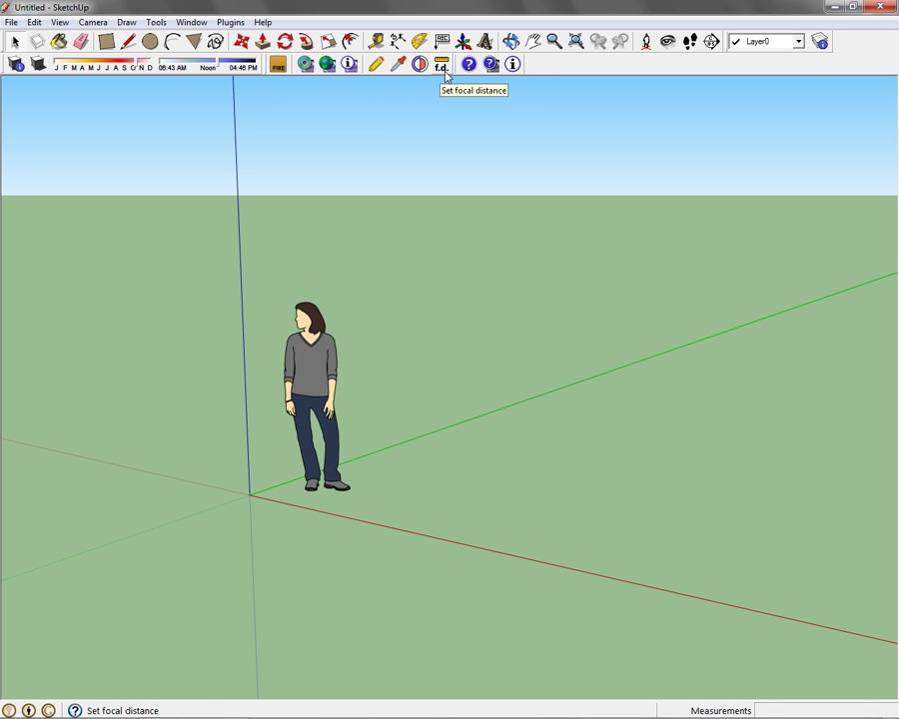
pyautogui.click(376, 66)
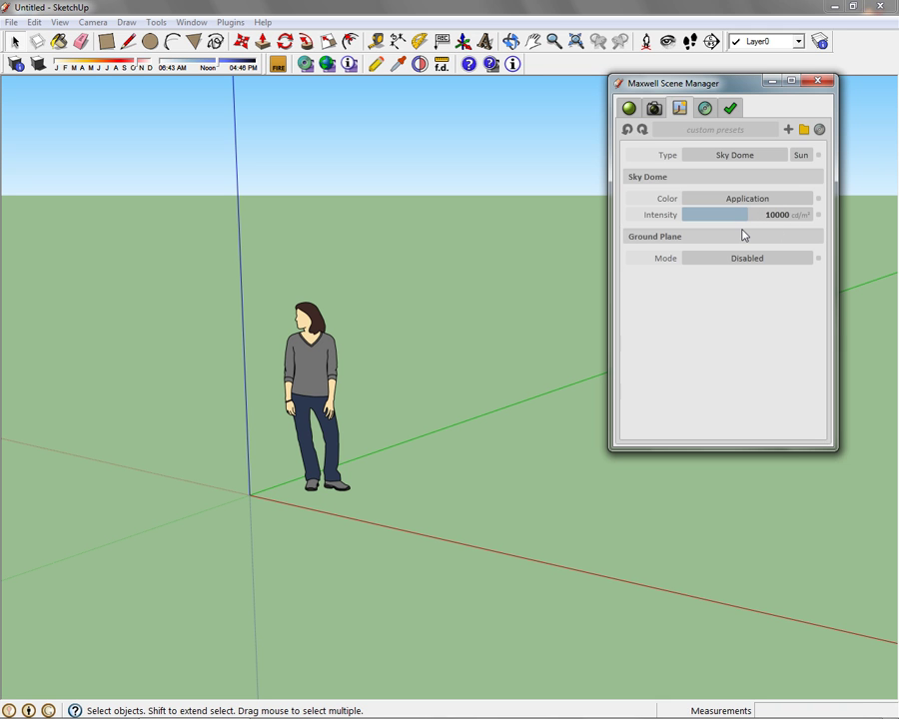
pyautogui.click(629, 108)
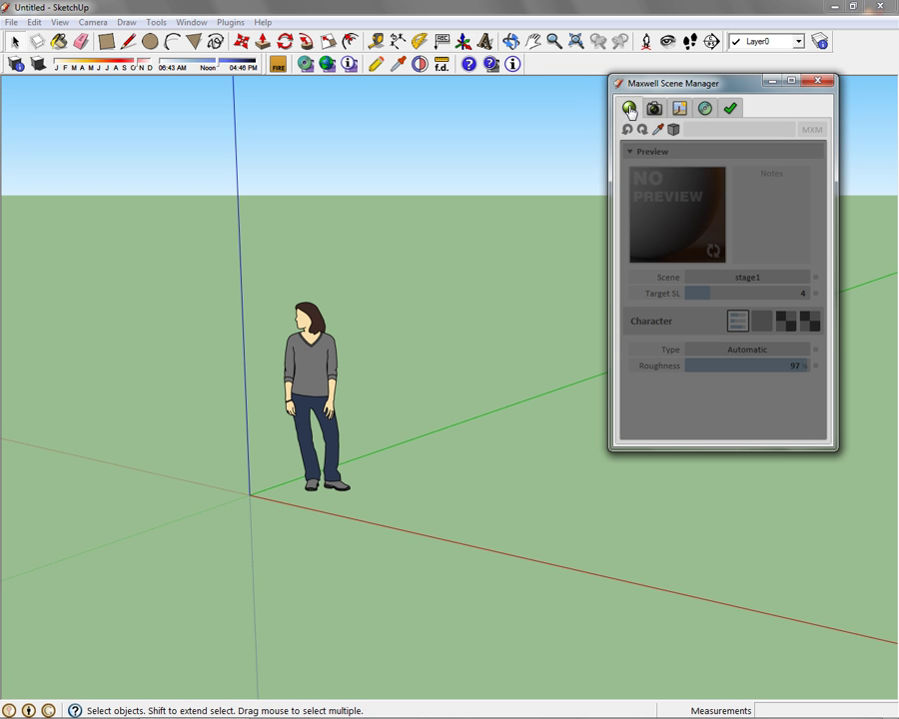
pyautogui.click(679, 110)
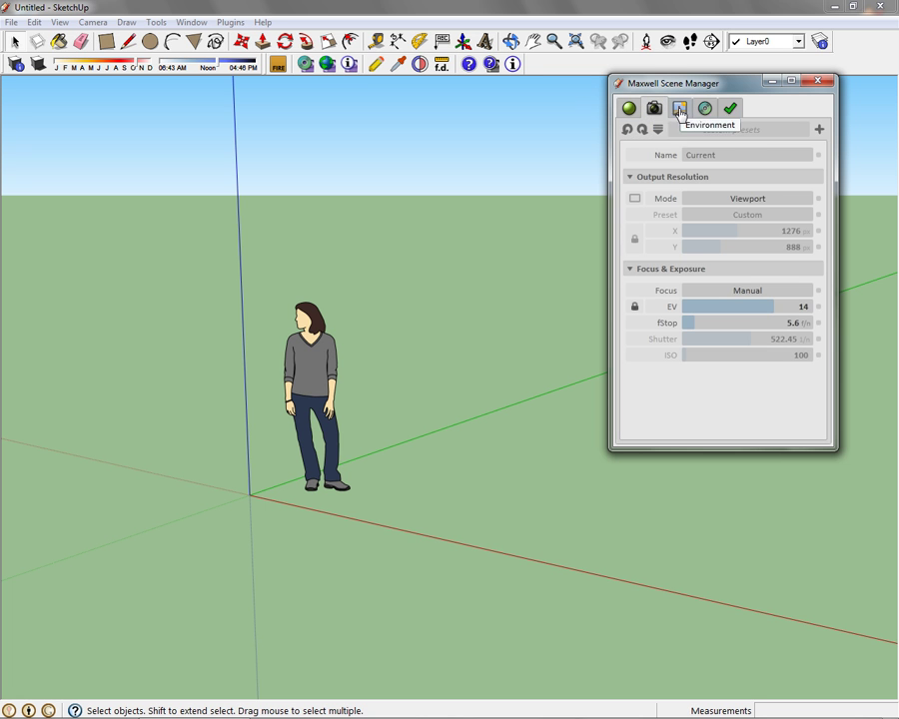
pyautogui.click(679, 109)
pyautogui.click(704, 110)
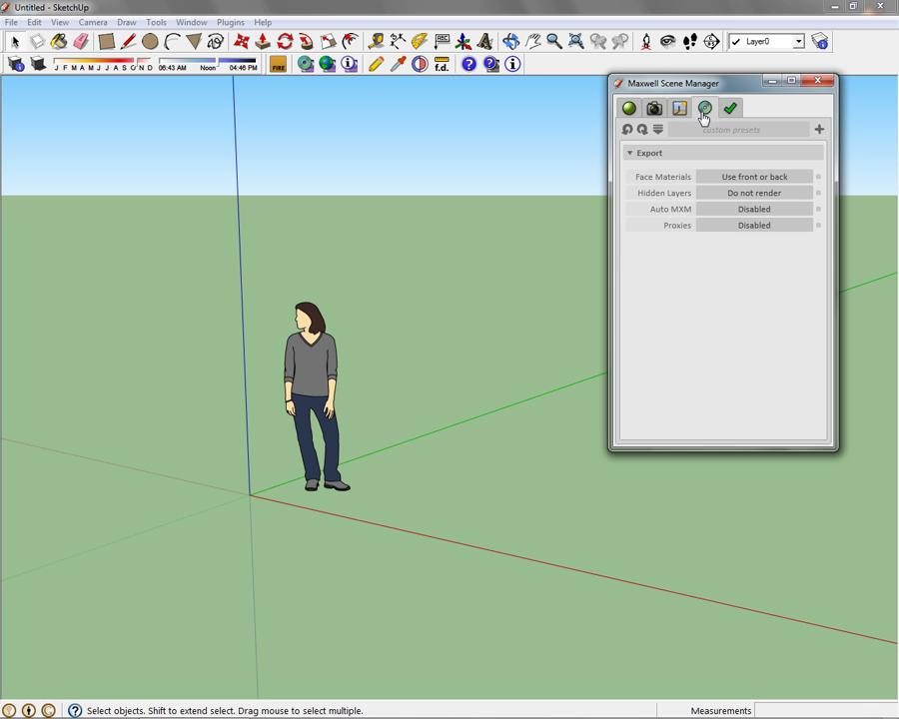
pyautogui.click(725, 110)
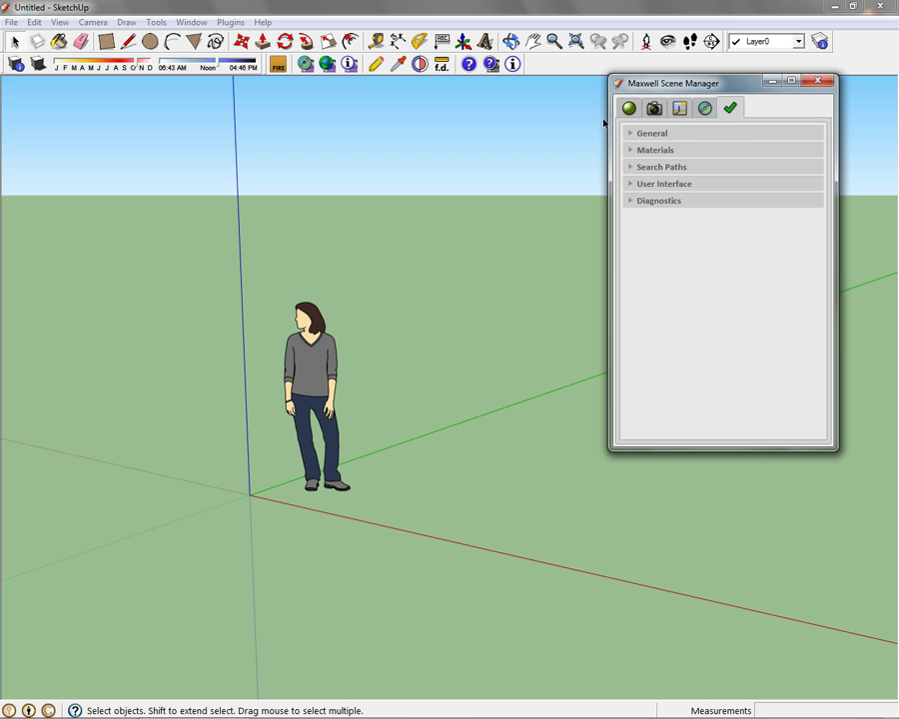
# Step: Revisit the Scene Manager's material and camera pages and examine the User Interface section of the plugin settings
pyautogui.click(628, 107)
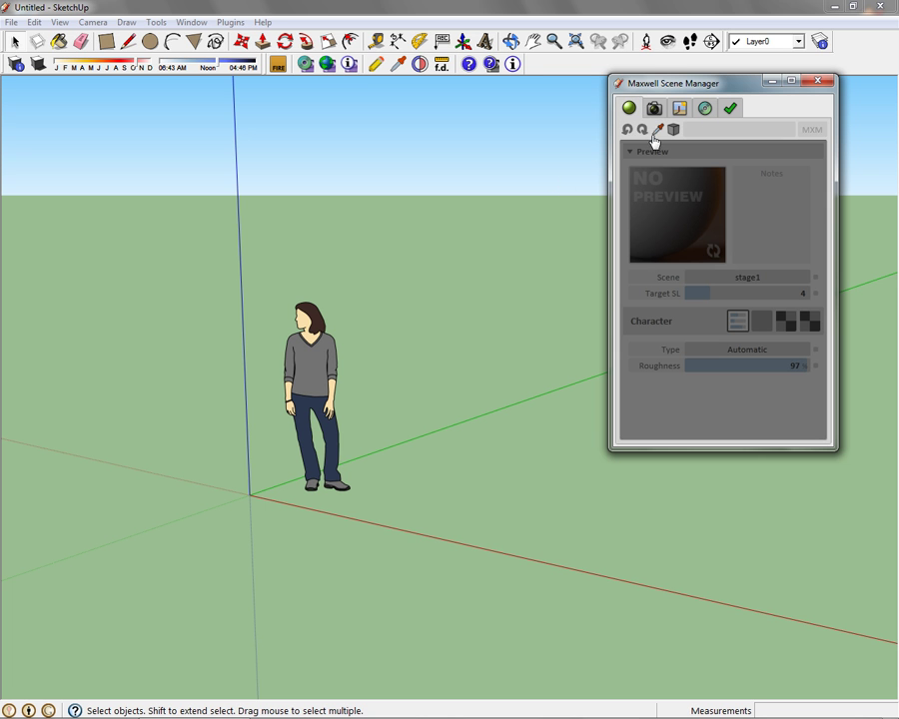
pyautogui.click(654, 108)
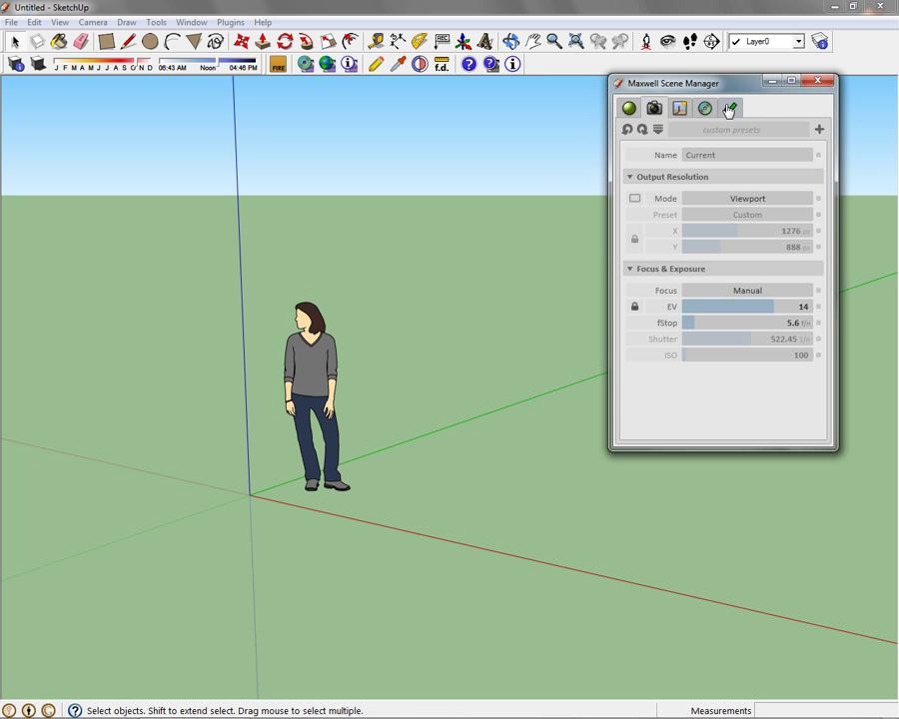
pyautogui.click(728, 109)
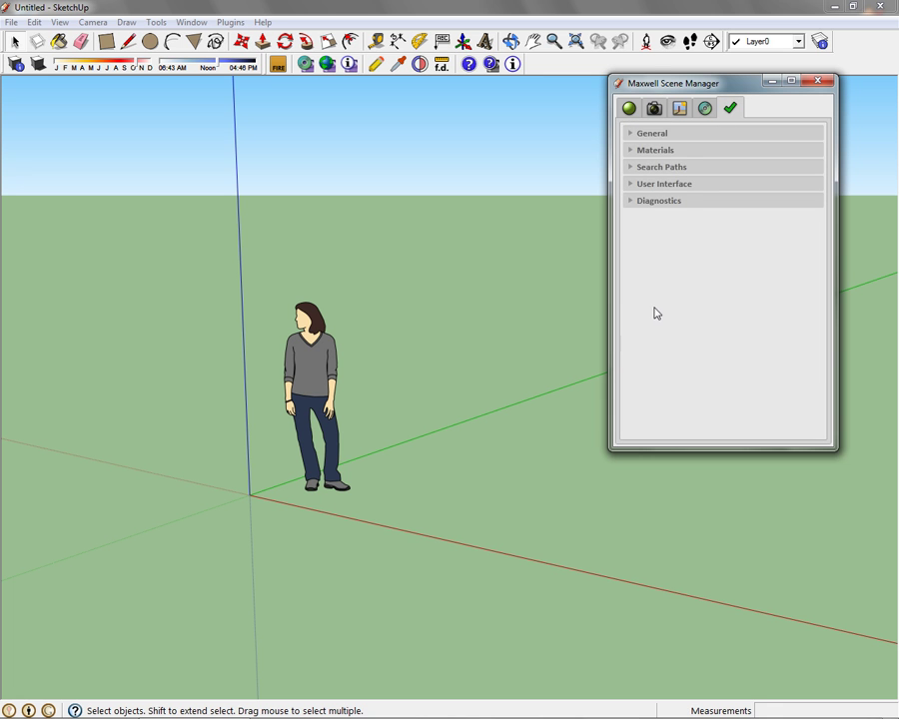
pyautogui.click(631, 188)
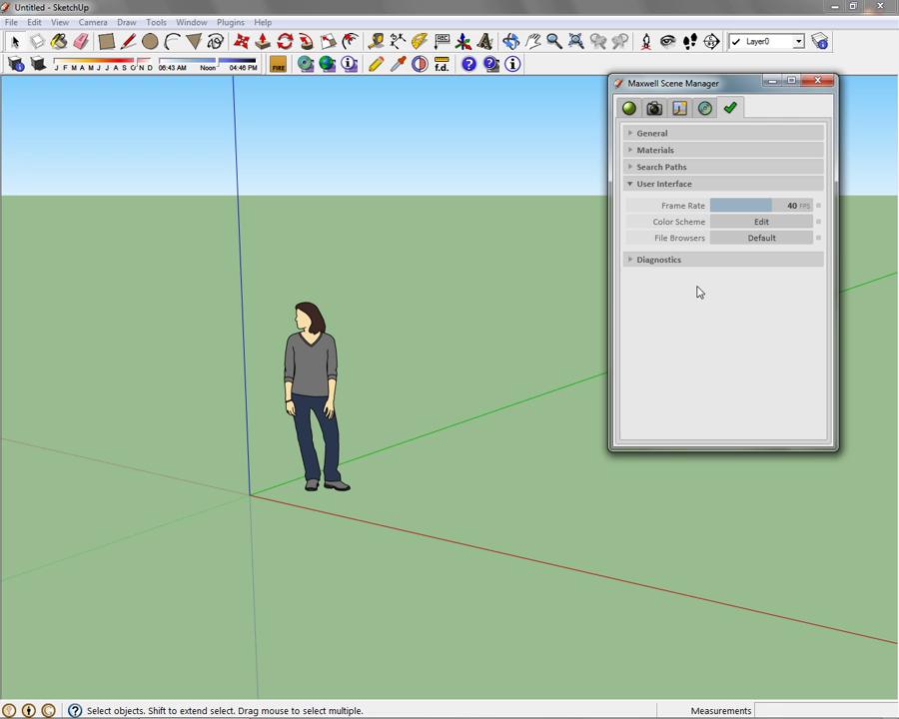
pyautogui.click(631, 185)
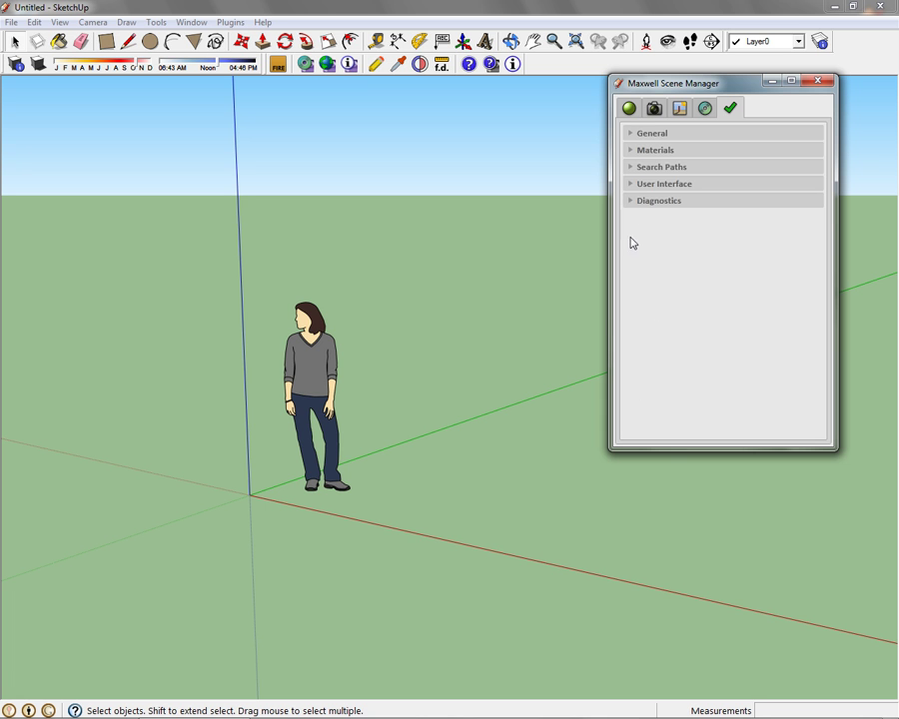
# Step: Examine the General, Materials, Search Paths, User Interface and Diagnostics sections of the plugin settings and collapse them again
pyautogui.click(631, 133)
pyautogui.click(630, 179)
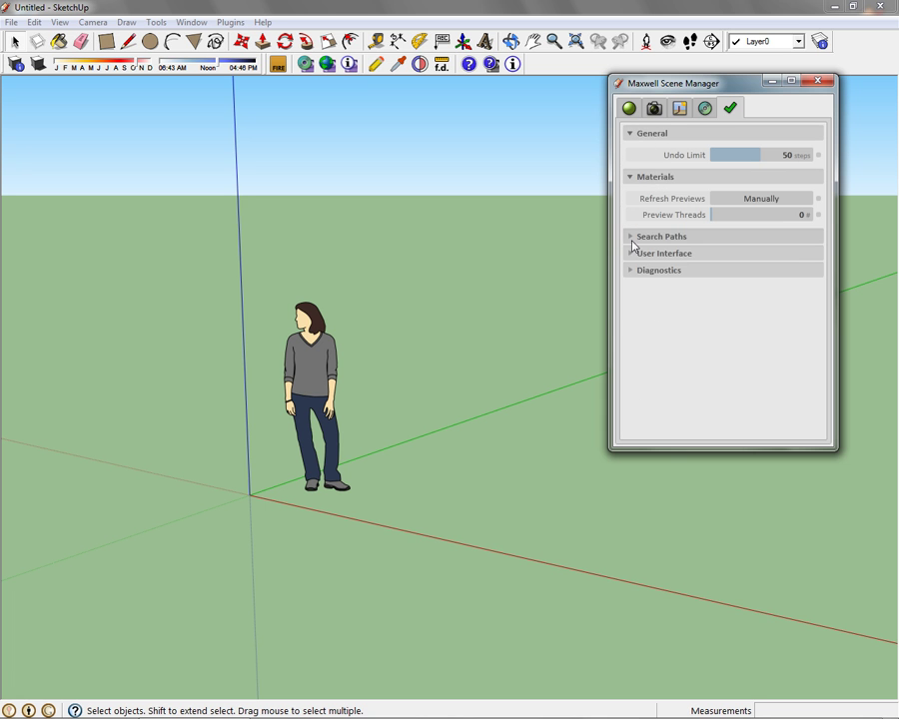
pyautogui.click(631, 236)
pyautogui.click(631, 325)
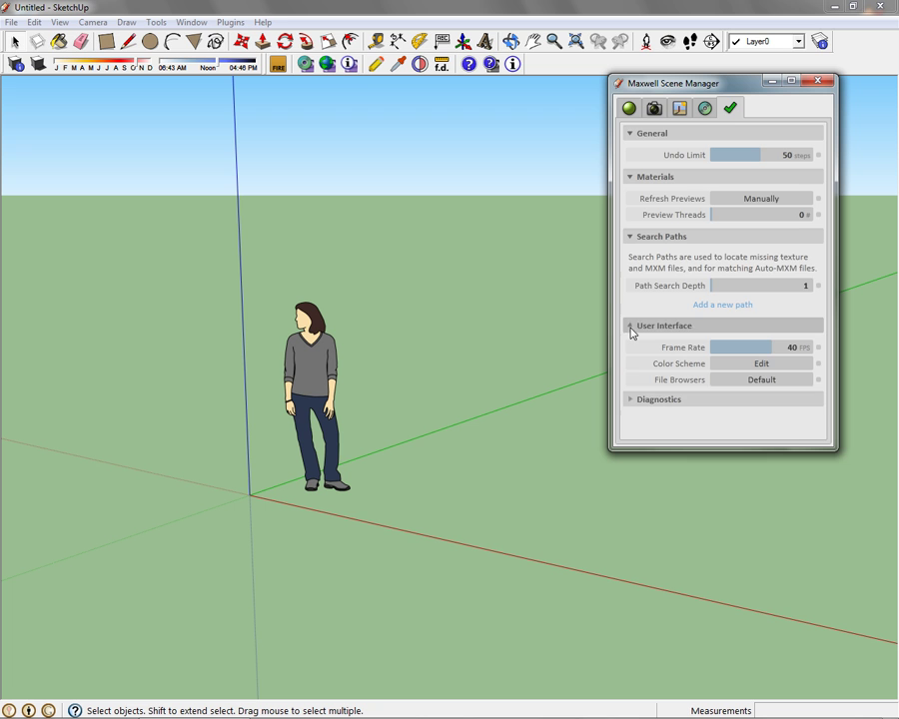
pyautogui.click(631, 399)
pyautogui.scroll(-2, 823, 351)
pyautogui.scroll(2, 823, 351)
pyautogui.click(631, 134)
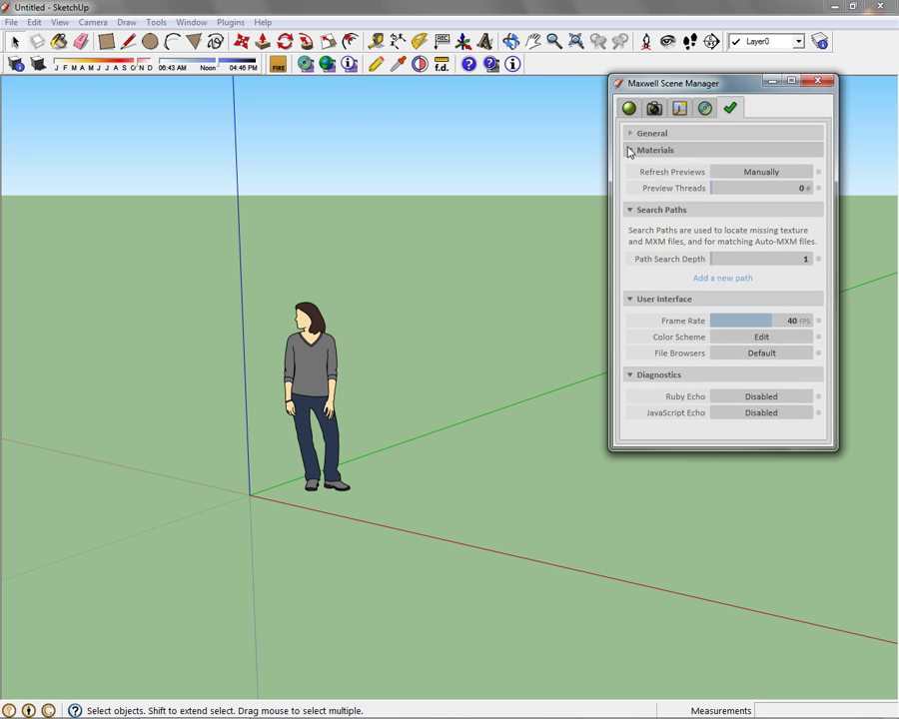
pyautogui.click(630, 149)
pyautogui.click(630, 167)
pyautogui.click(630, 184)
pyautogui.click(631, 201)
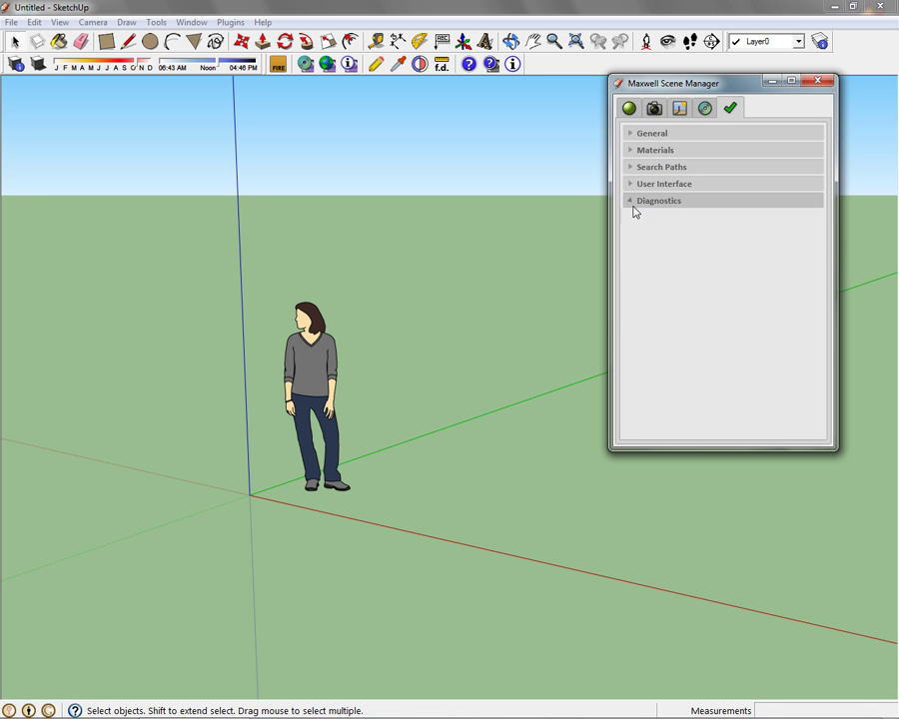
# Step: Look over the Scene Manager's output page in its advanced and basic views, including the Export section
pyautogui.click(705, 110)
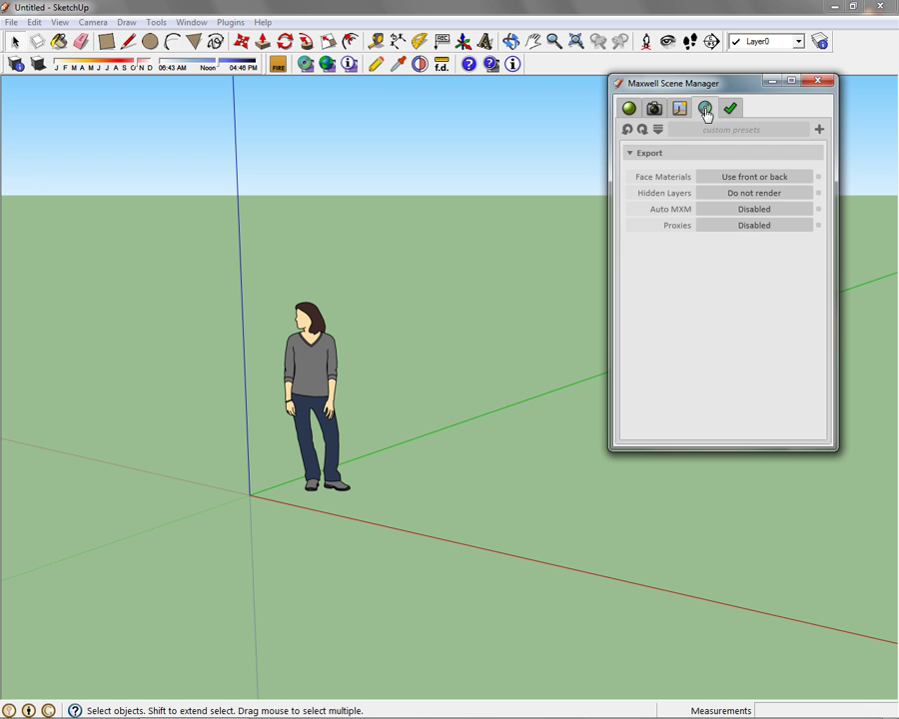
pyautogui.click(658, 130)
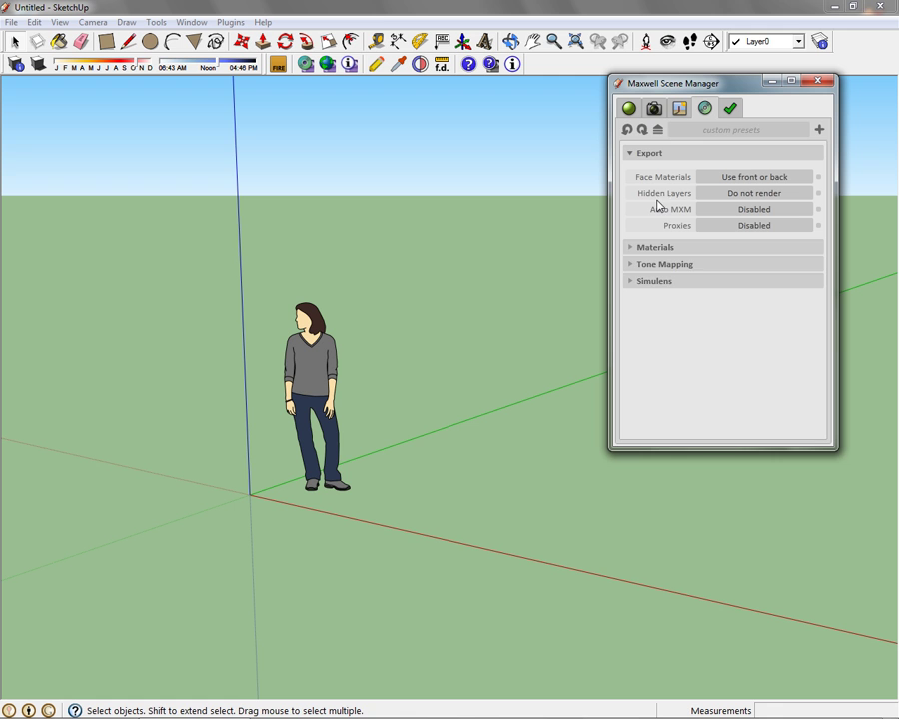
pyautogui.click(657, 130)
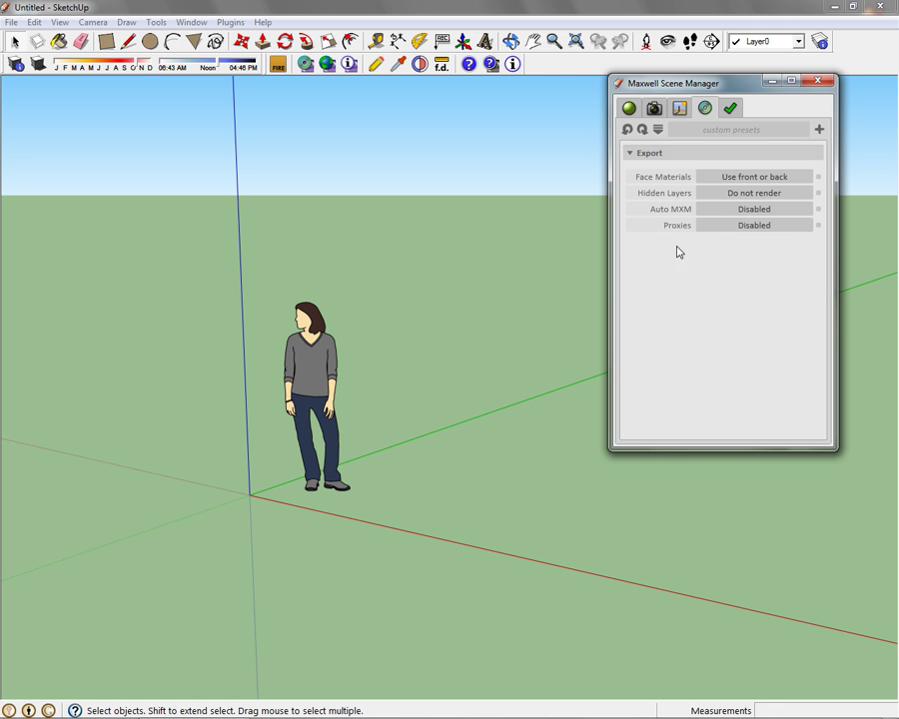
pyautogui.click(628, 154)
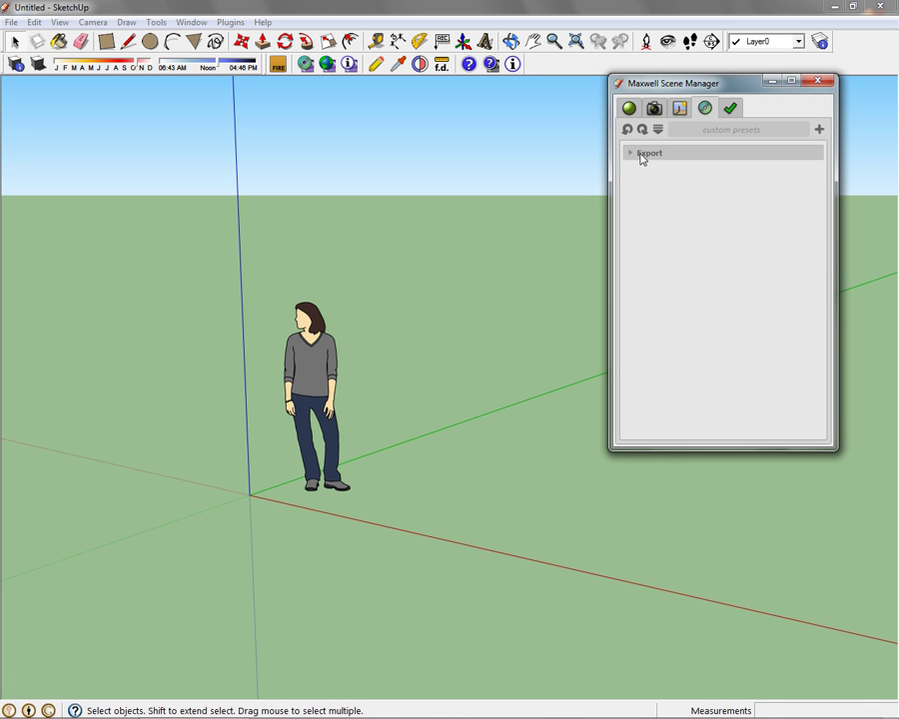
pyautogui.click(630, 155)
# Step: Show the advanced output settings, examine the Materials, Tone Mapping and Simulens sections, and collapse them
pyautogui.click(657, 131)
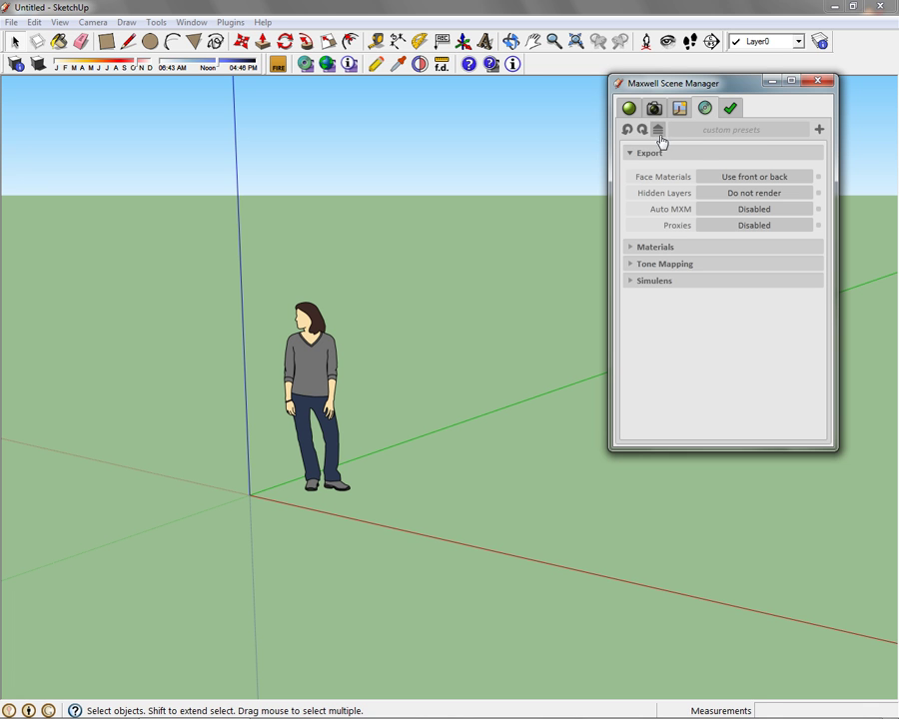
pyautogui.click(630, 249)
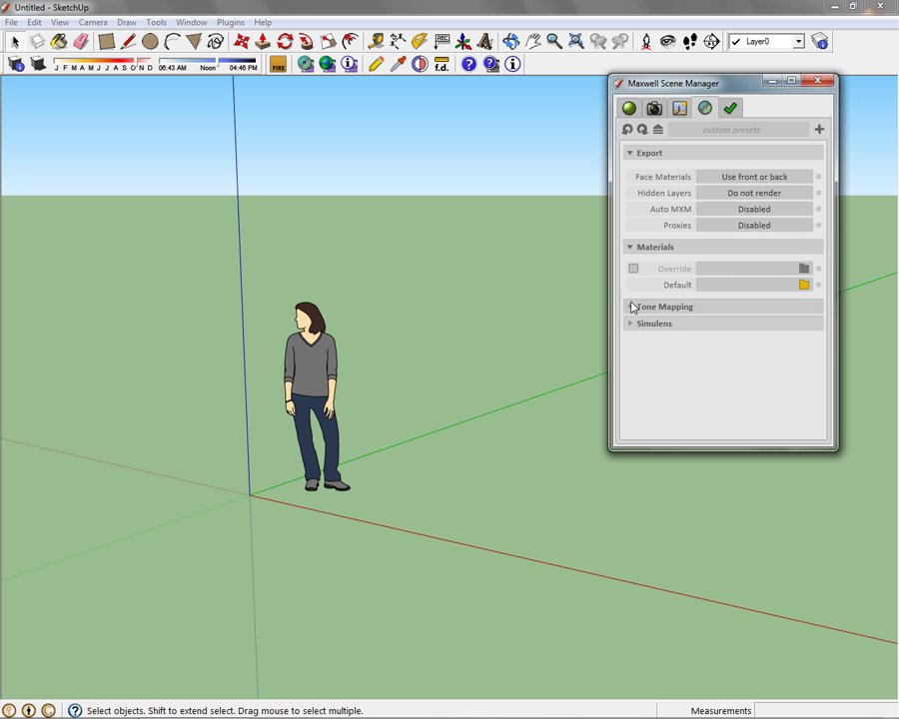
pyautogui.click(630, 303)
pyautogui.click(631, 383)
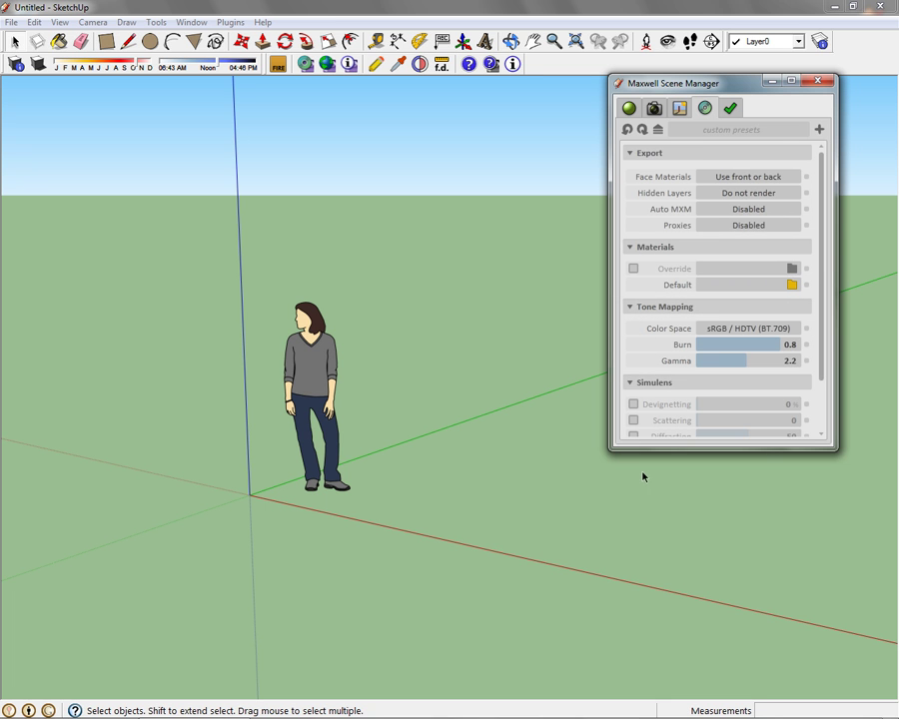
pyautogui.moveTo(819, 260)
pyautogui.mouseDown()
pyautogui.moveTo(828, 338)
pyautogui.moveTo(825, 250)
pyautogui.mouseUp()
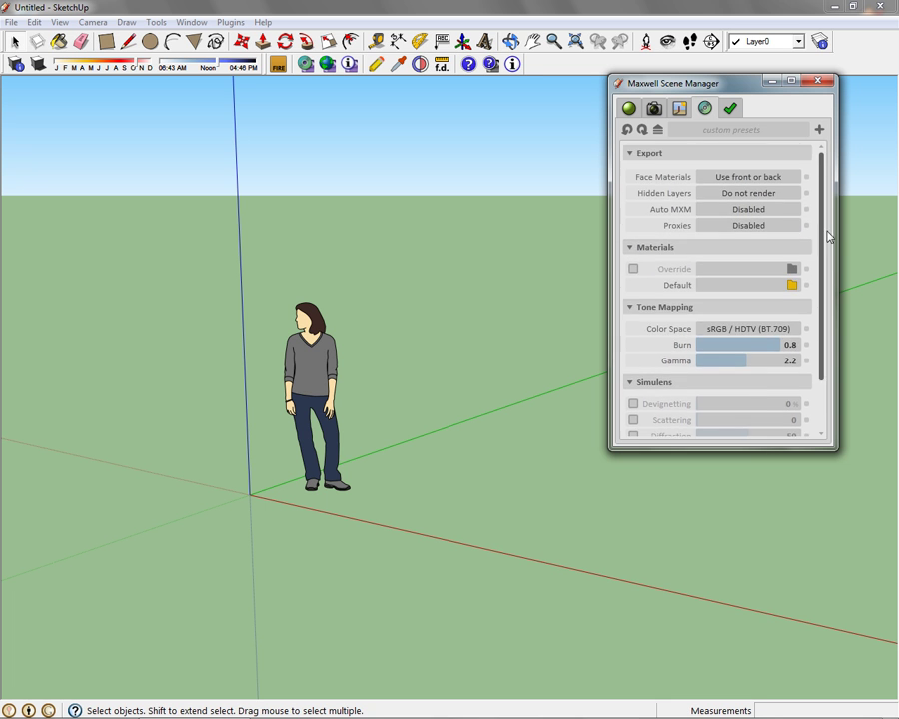
pyautogui.click(630, 247)
pyautogui.click(629, 263)
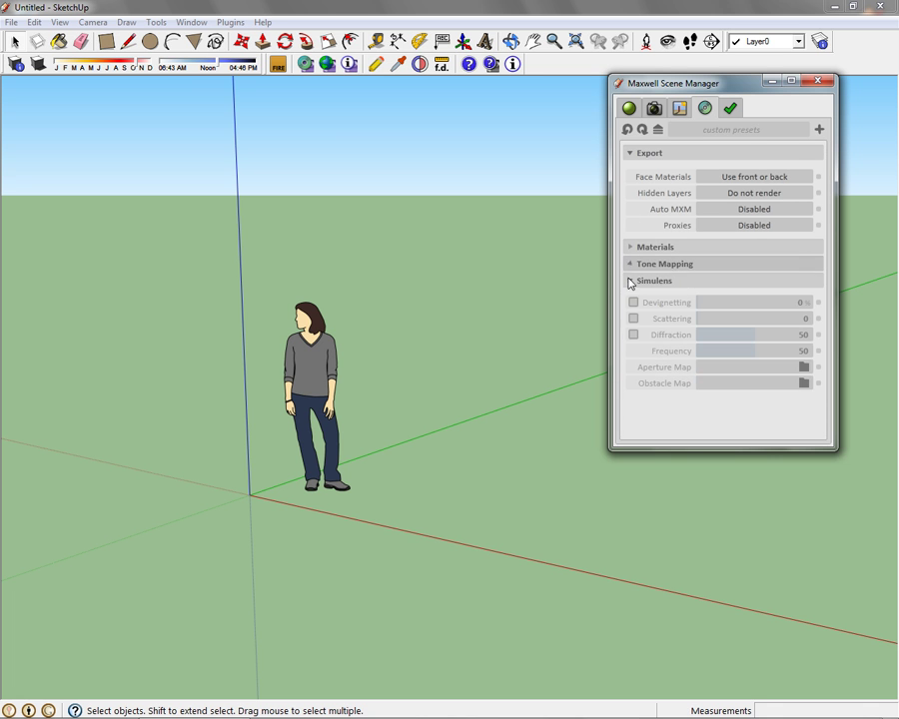
pyautogui.click(630, 285)
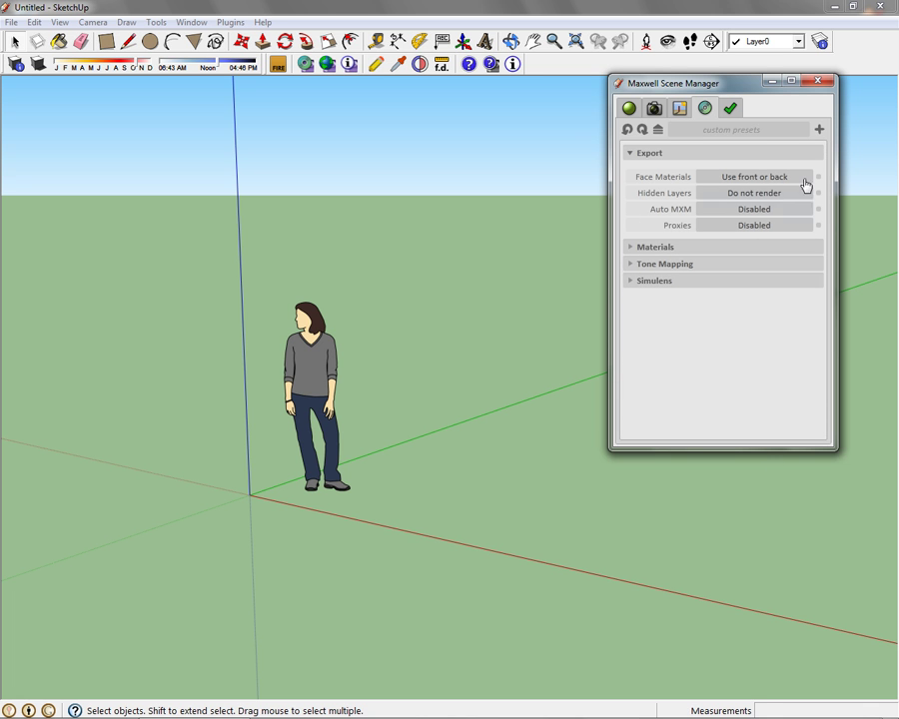
# Step: Hide and restore the advanced output settings, and look over the environment and camera pages
pyautogui.click(657, 130)
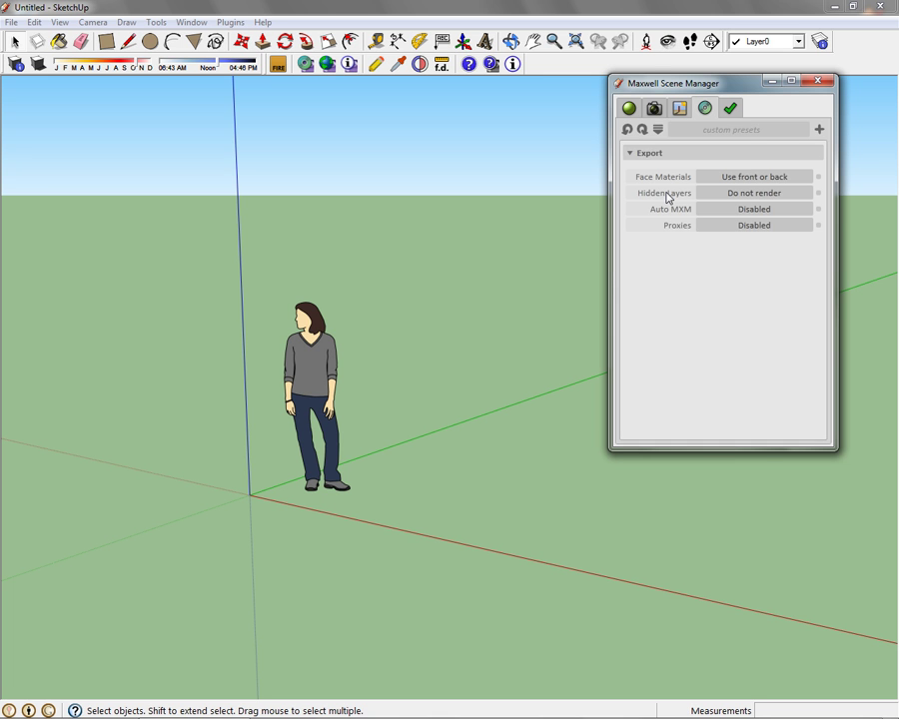
pyautogui.click(657, 130)
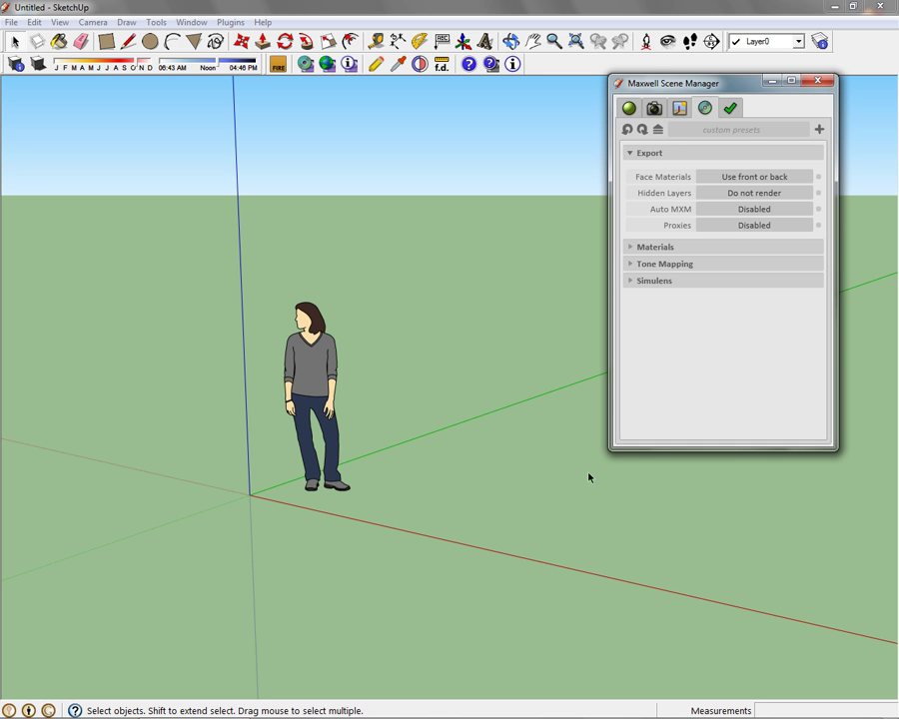
pyautogui.click(680, 109)
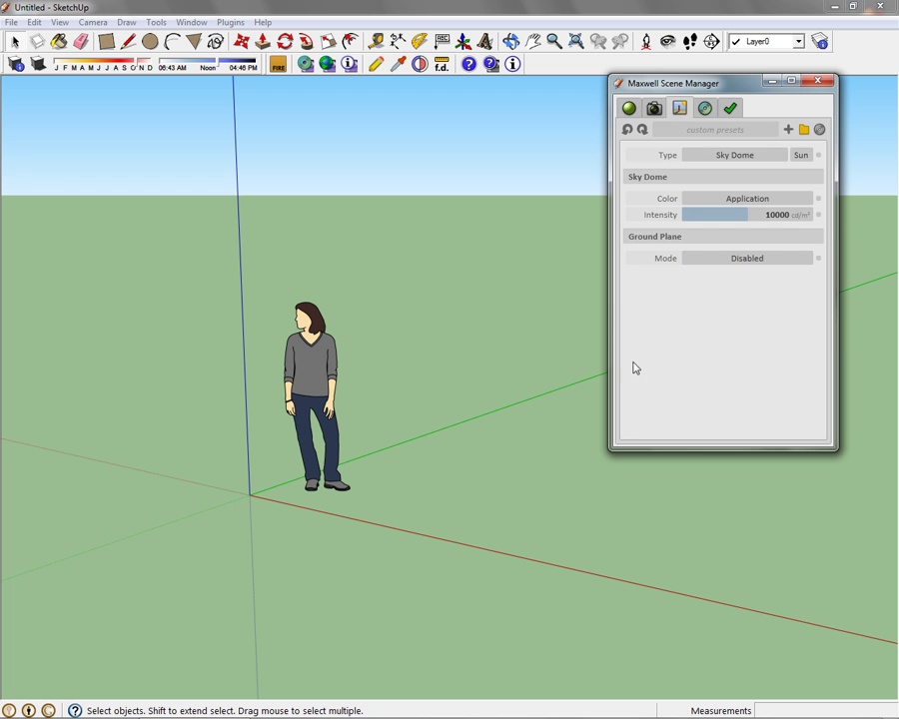
pyautogui.click(653, 108)
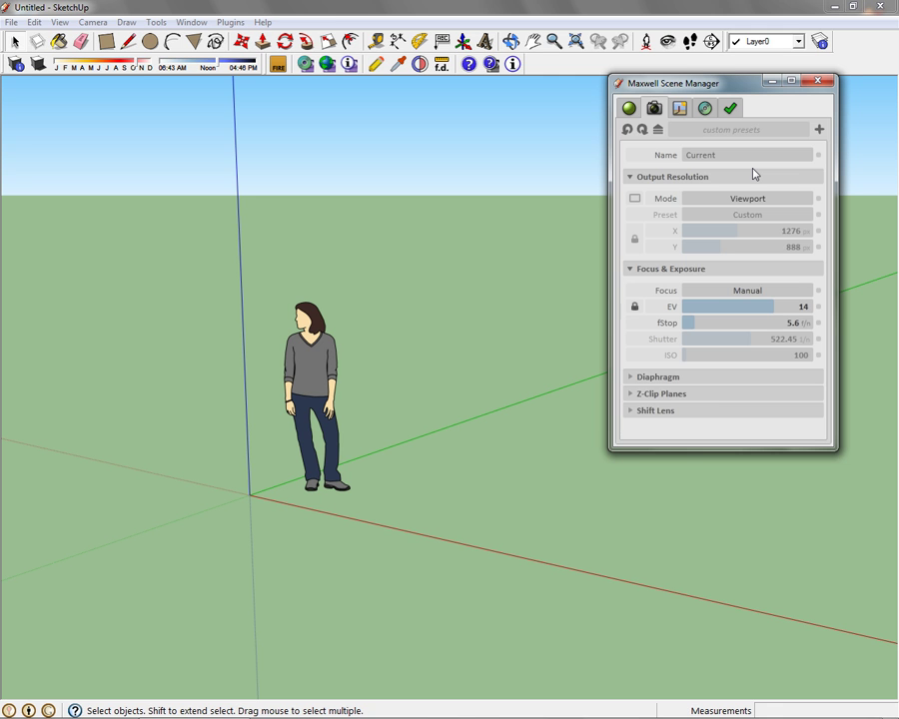
# Step: Select the jean blue material on the material page and review the list of scene materials
pyautogui.click(629, 104)
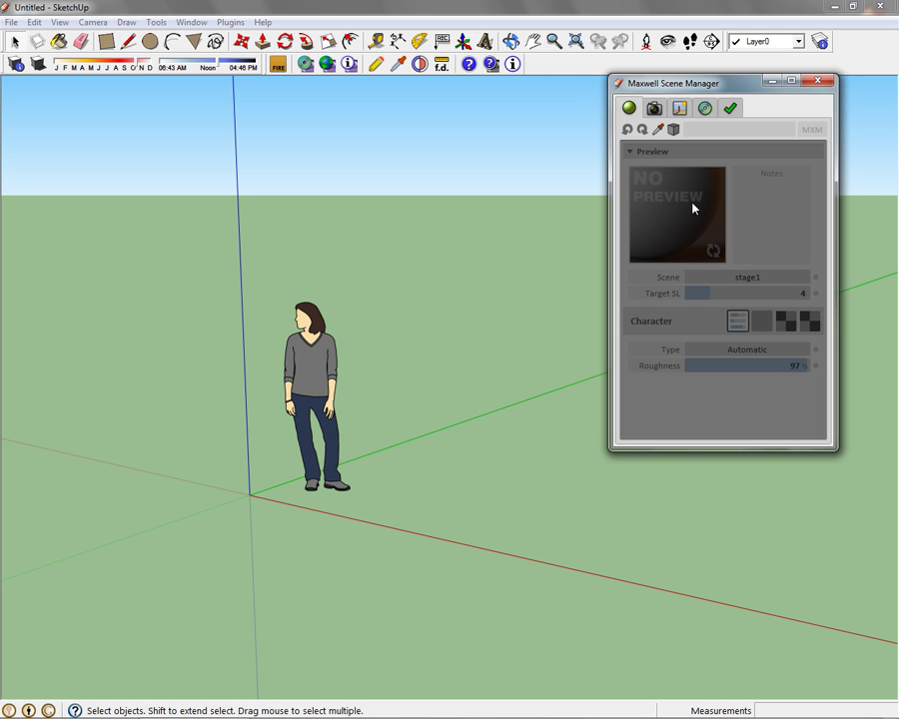
pyautogui.click(781, 131)
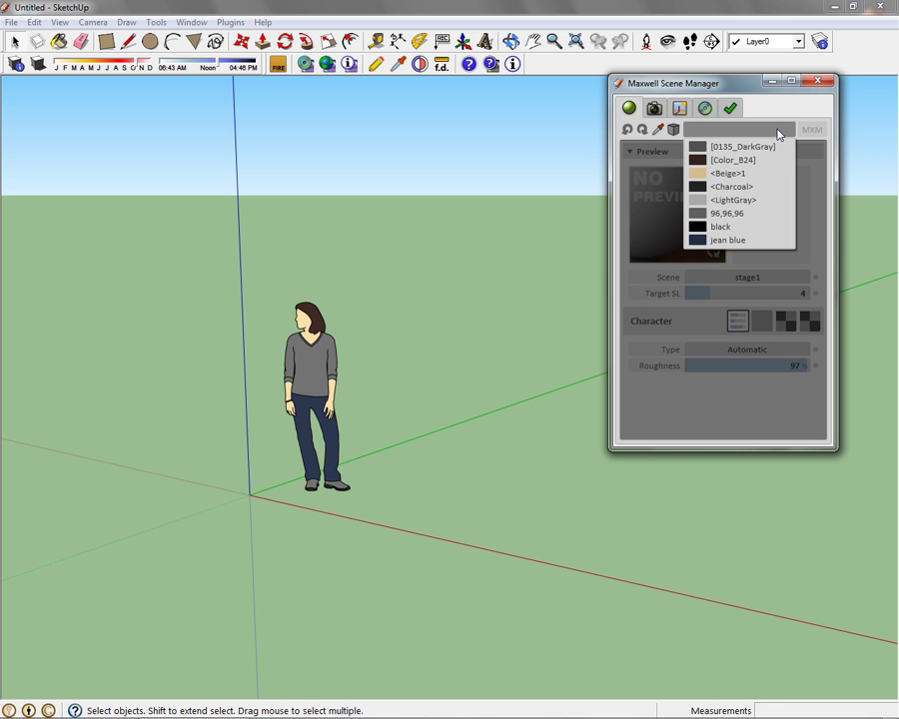
pyautogui.click(736, 241)
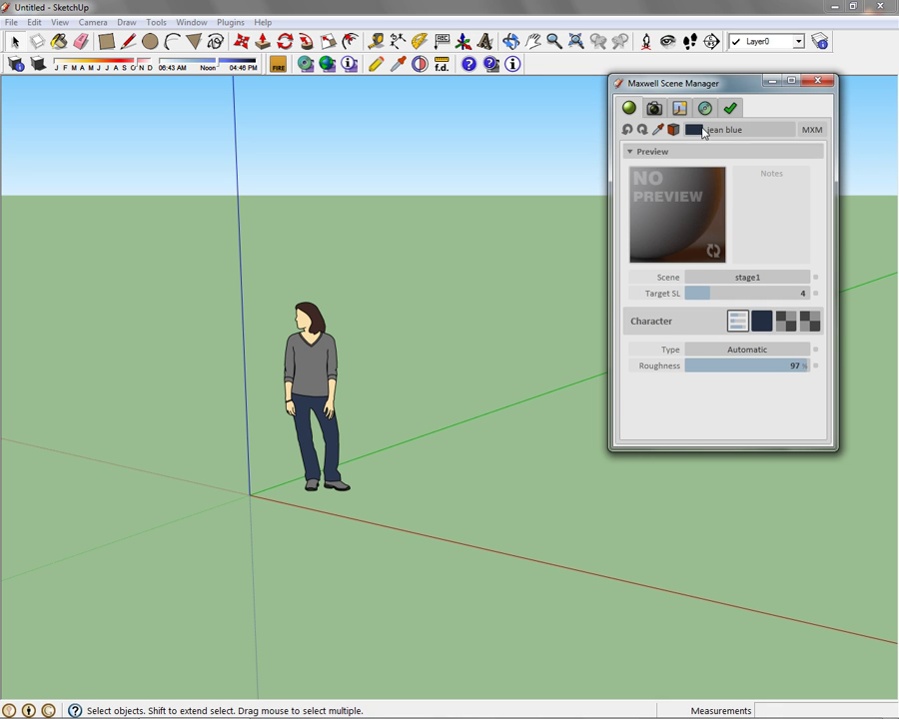
pyautogui.click(774, 133)
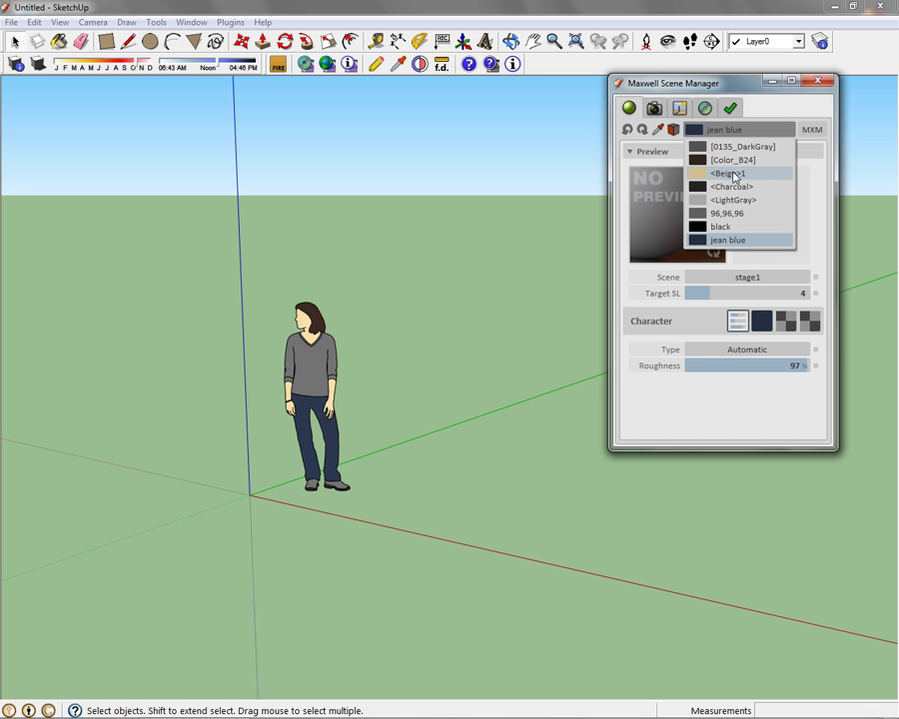
pyautogui.click(773, 109)
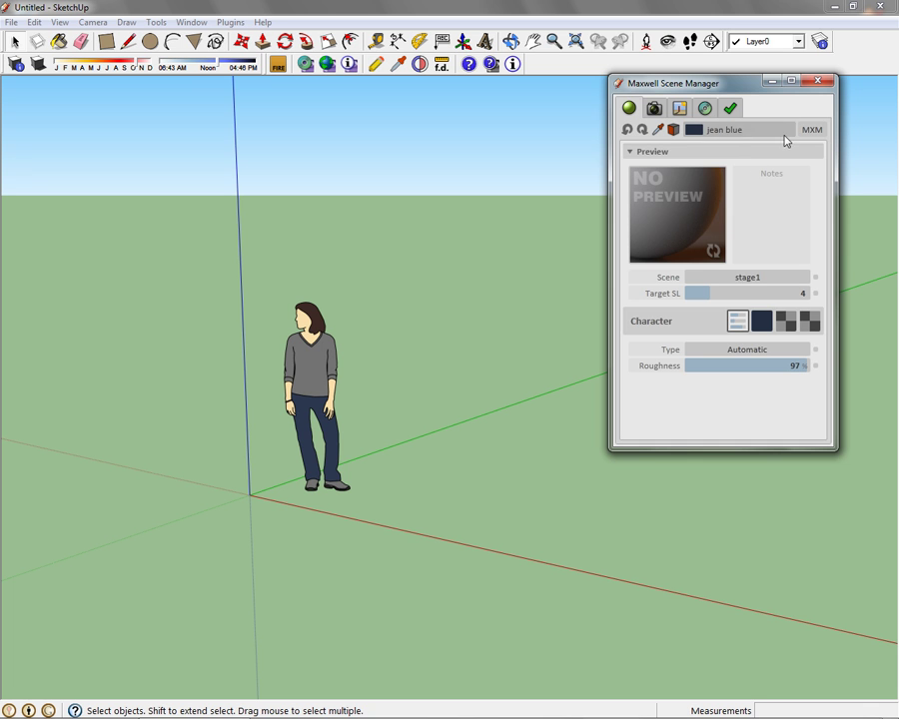
# Step: Inspect the jean blue material's MXM view and the list of available character types without changing either
pyautogui.click(811, 138)
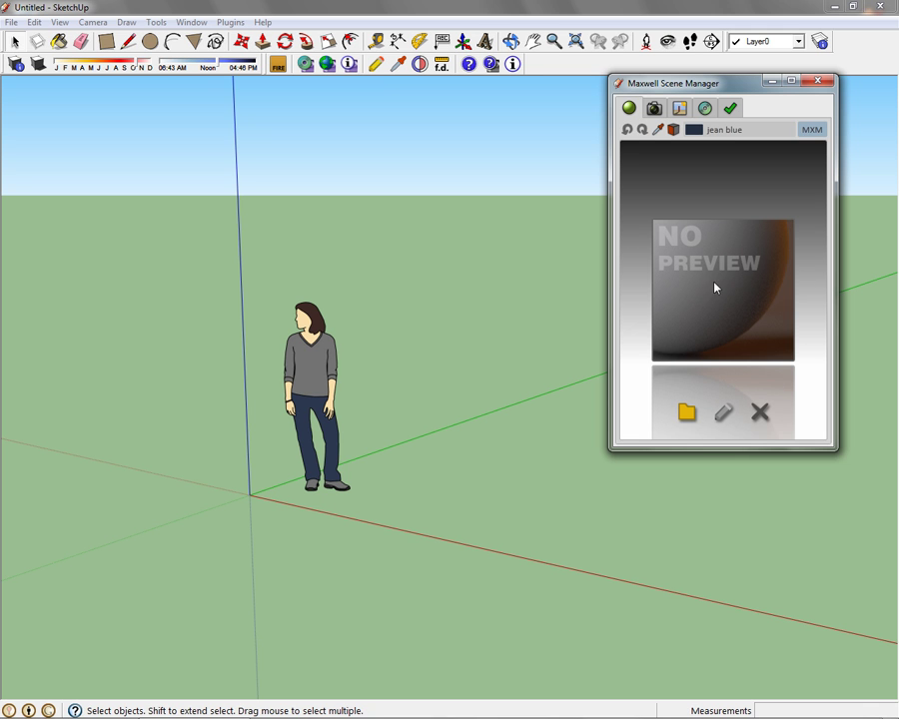
pyautogui.click(810, 131)
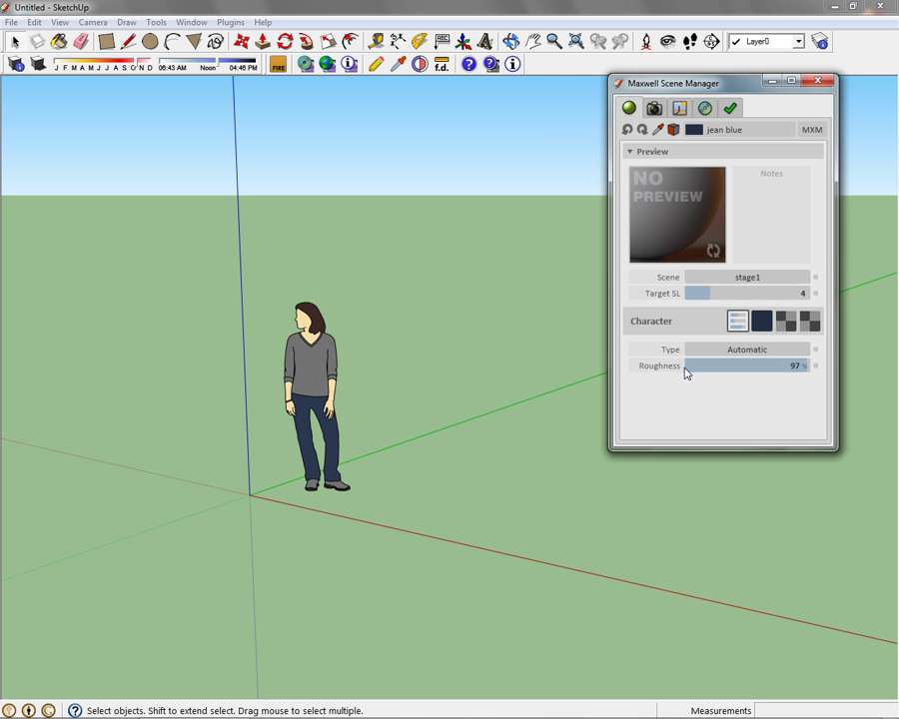
pyautogui.click(749, 349)
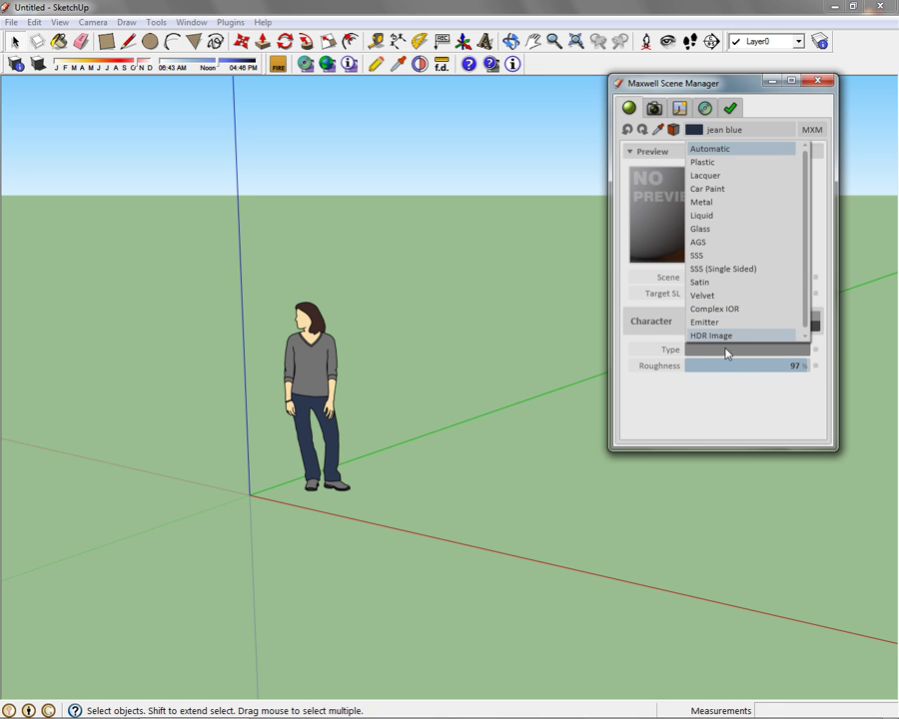
pyautogui.click(699, 427)
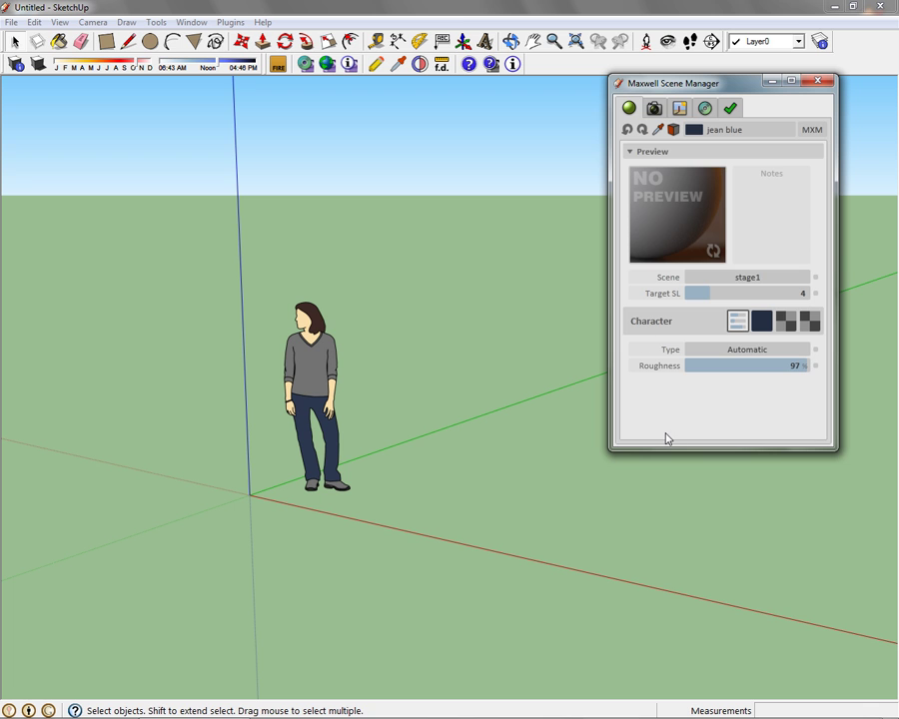
# Step: Set the jean blue material's character type to Velvet and refresh its preview
pyautogui.click(729, 356)
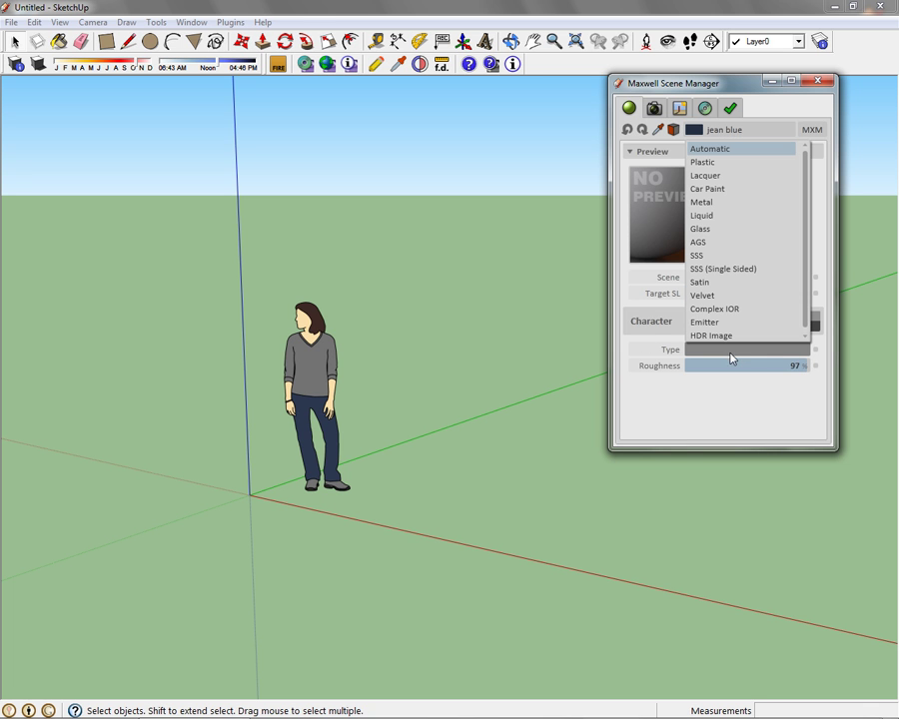
pyautogui.click(712, 297)
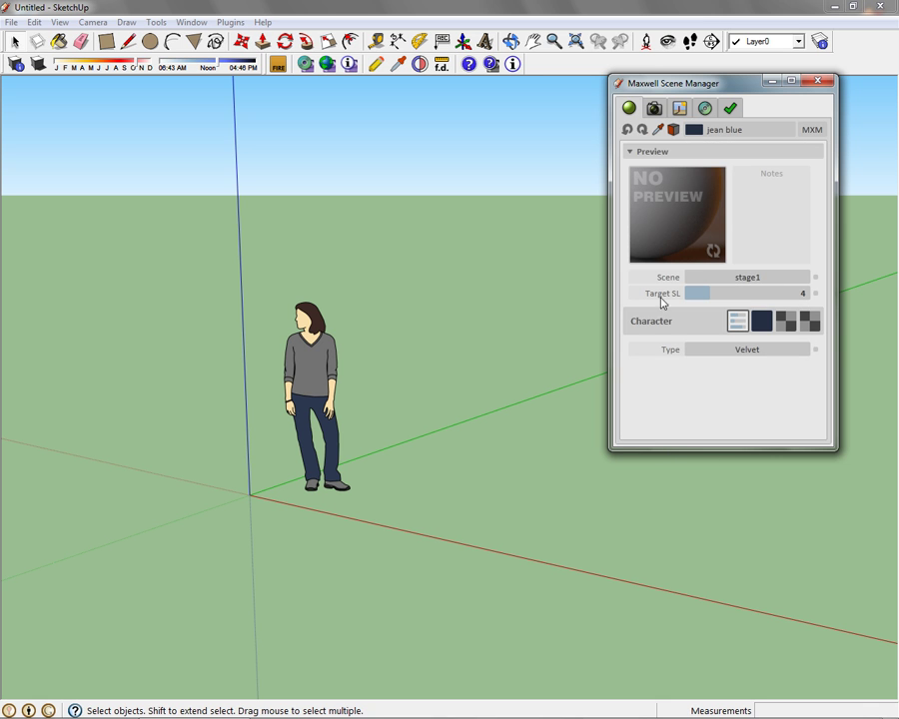
pyautogui.click(713, 253)
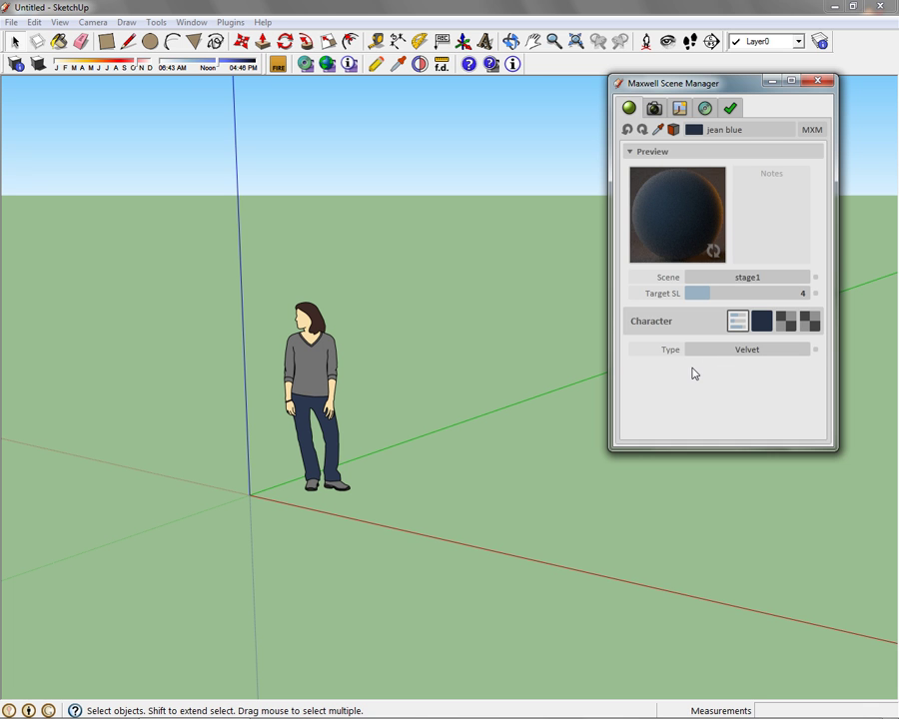
# Step: Change the jean blue material's character type to Satin
pyautogui.click(745, 349)
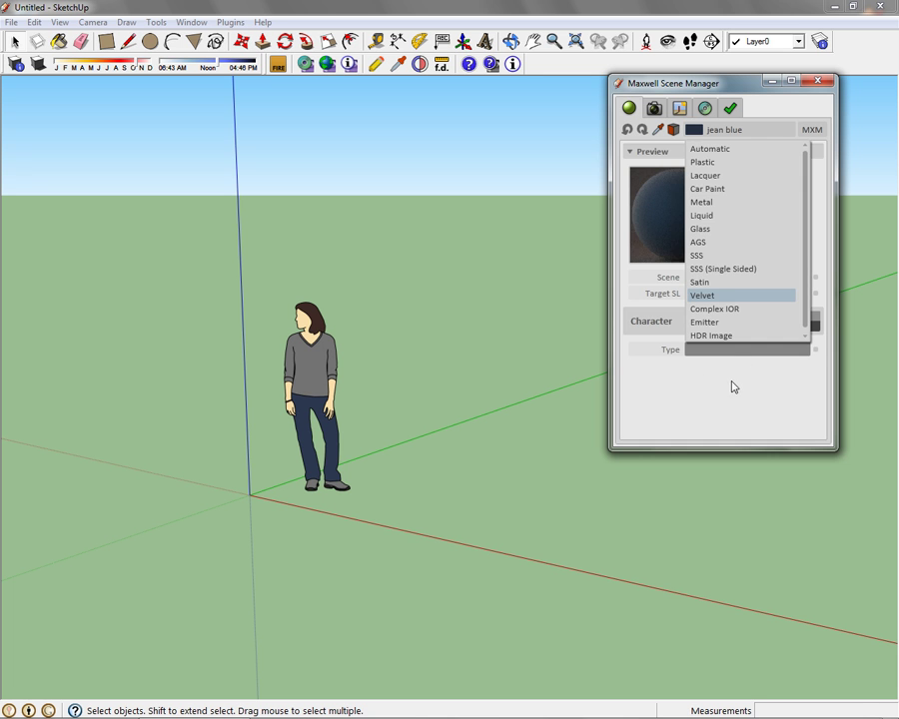
pyautogui.click(704, 283)
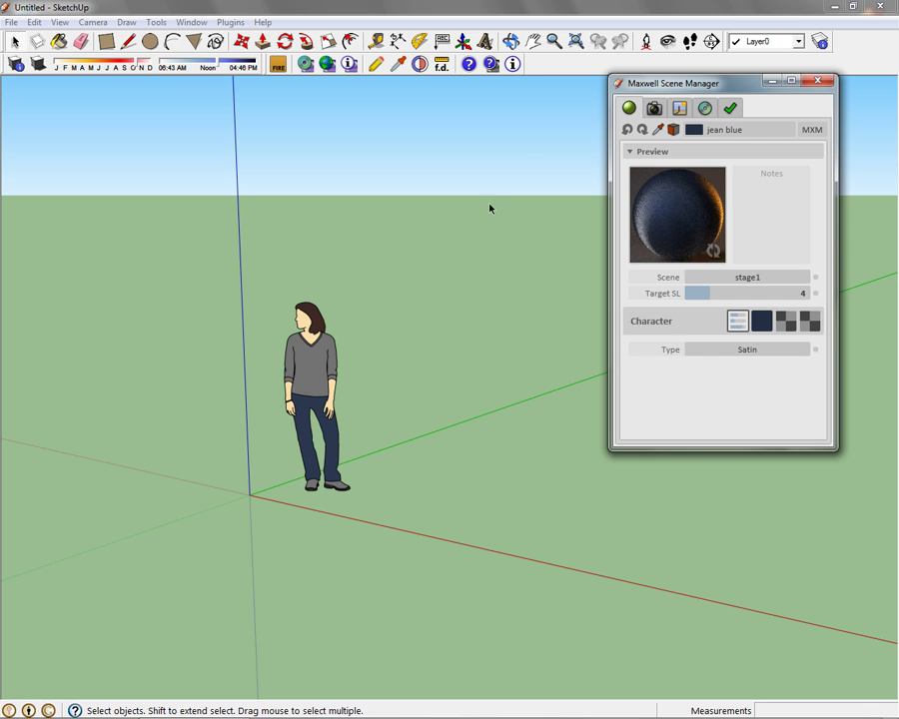
# Step: Return to the environment page and examine the available environment types, keeping Sky Dome
pyautogui.click(678, 109)
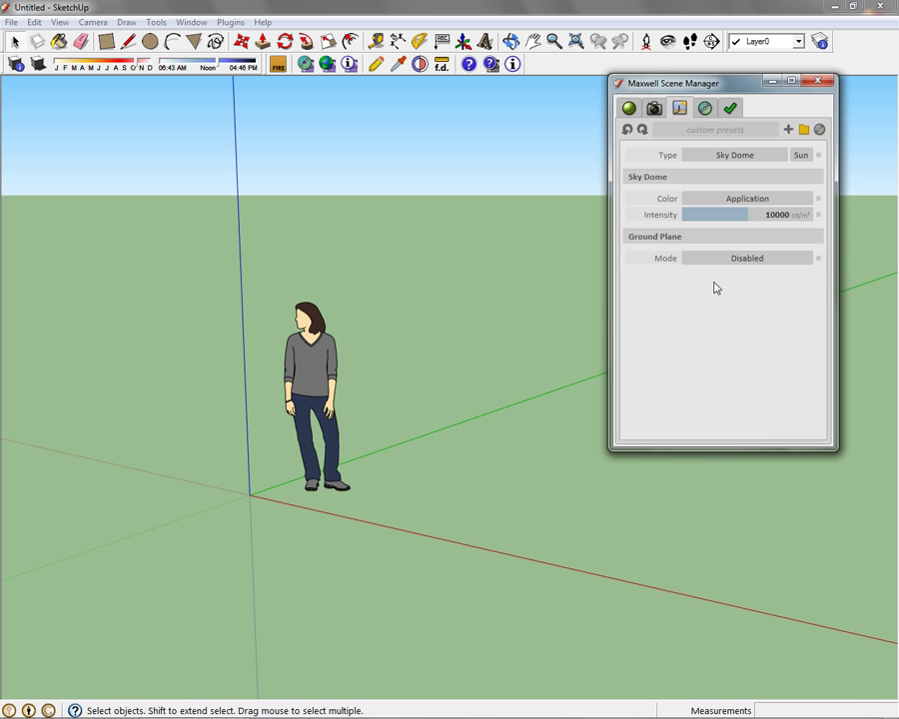
pyautogui.click(762, 157)
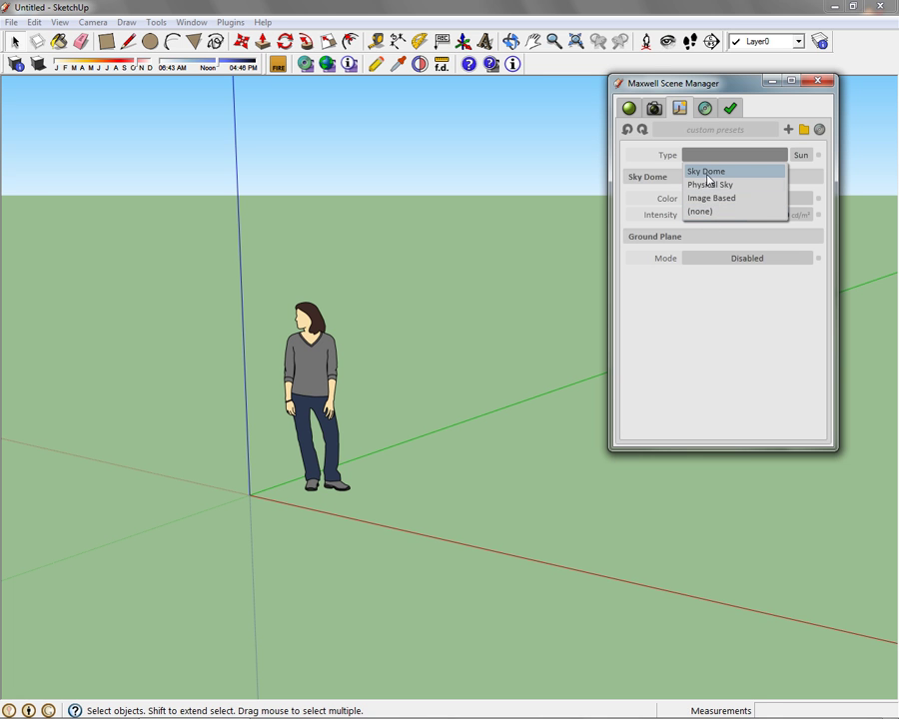
pyautogui.click(645, 155)
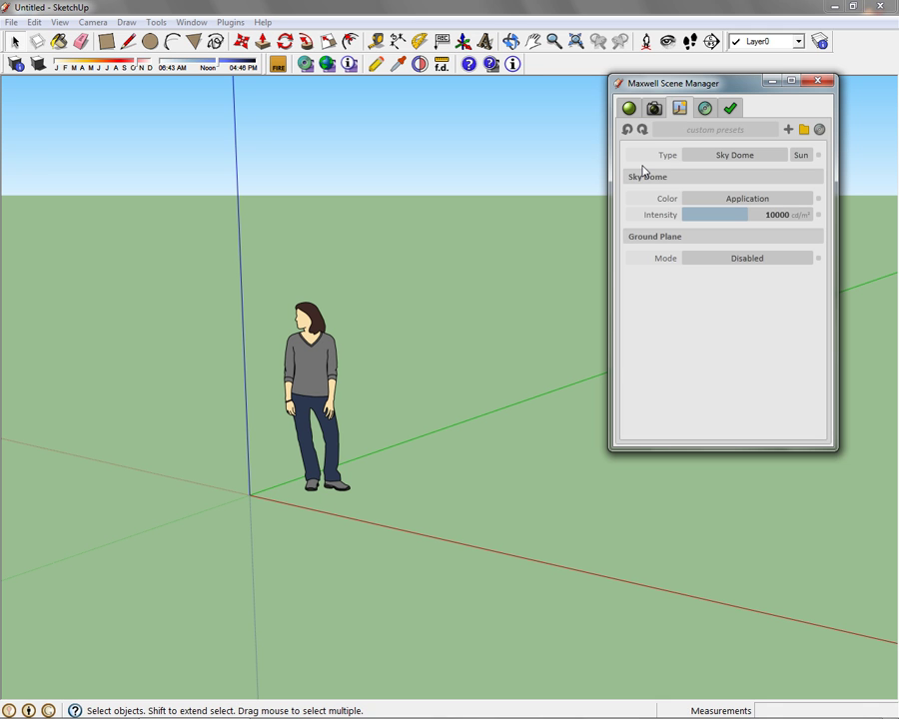
# Step: Keep the environment type at Sky Dome and examine the SketchUp style's background, sky and ground colour settings
pyautogui.click(732, 154)
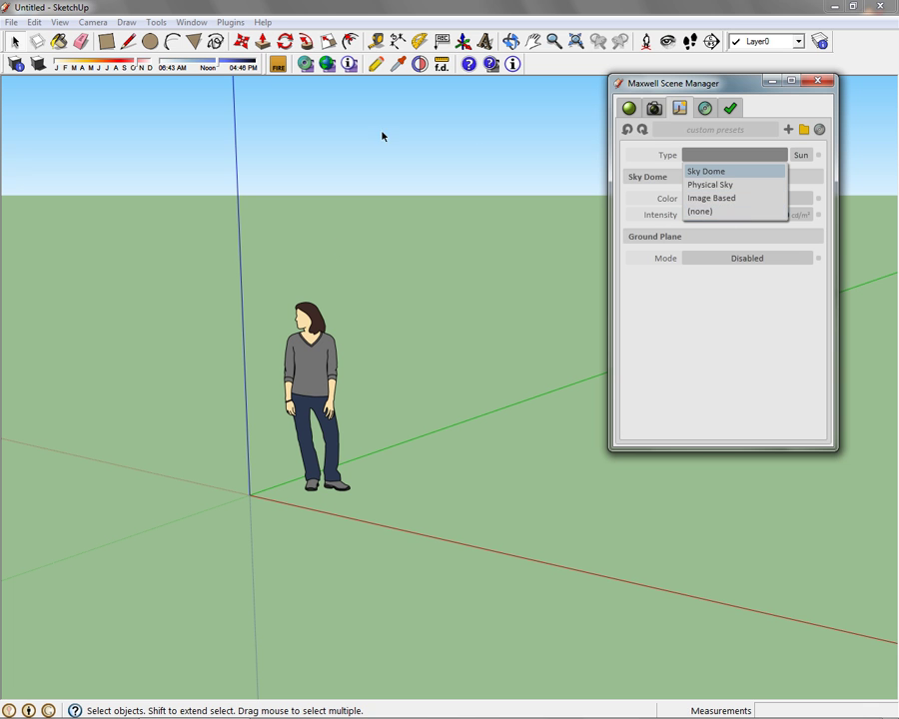
pyautogui.click(707, 173)
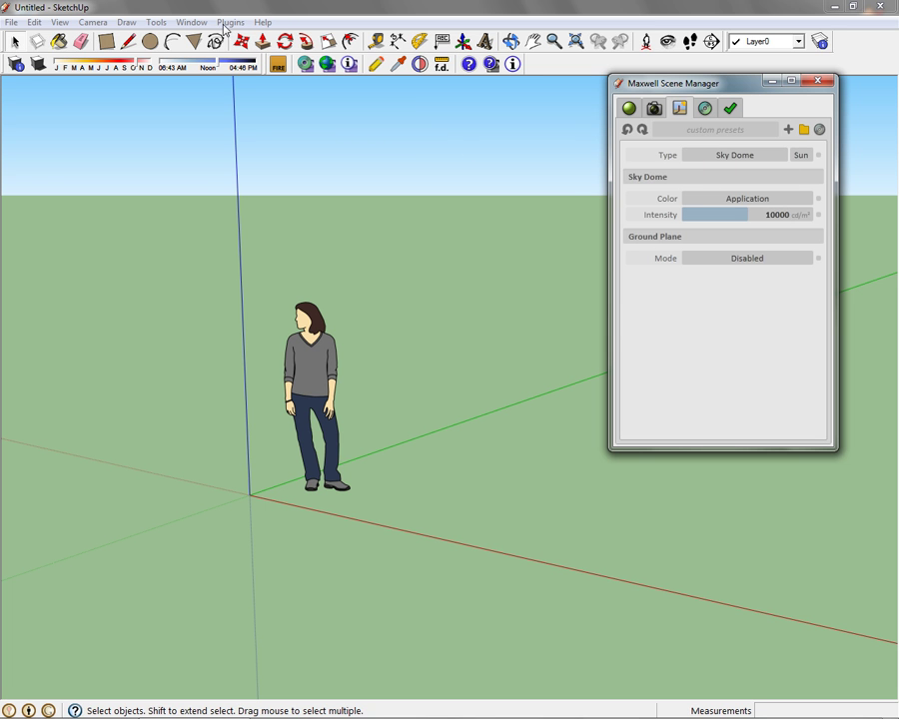
pyautogui.click(191, 22)
pyautogui.click(211, 108)
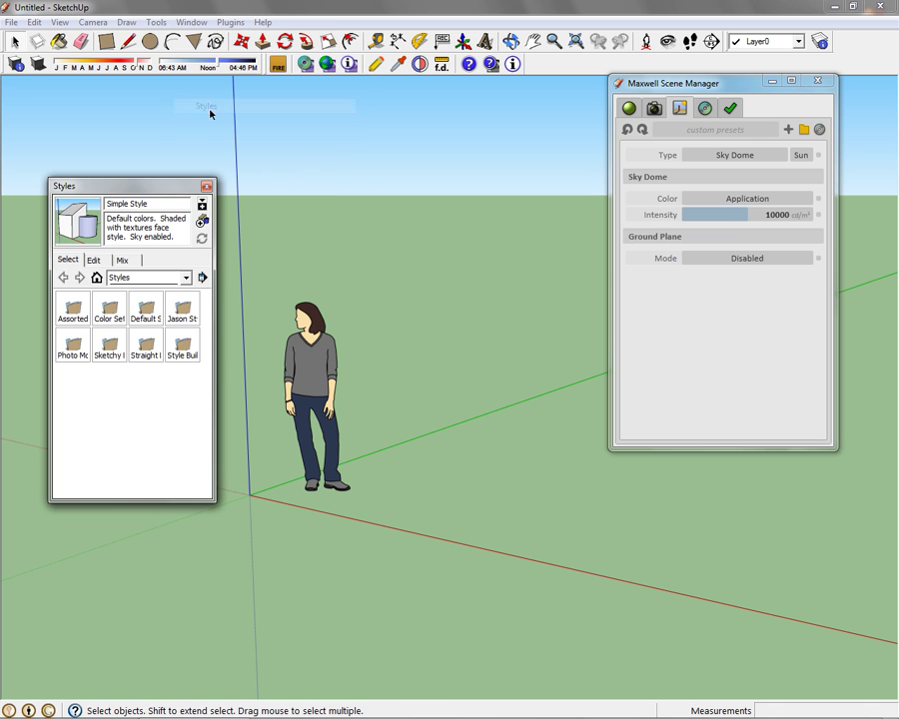
pyautogui.click(93, 260)
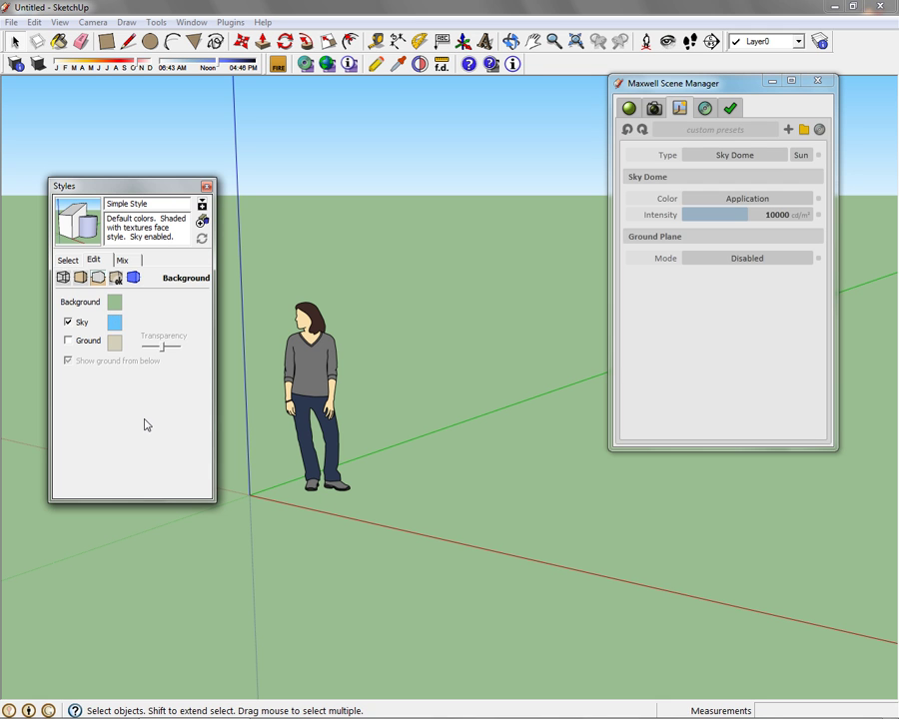
# Step: Set the ground plane mode to Application and the environment type to Physical Sky, closing the Styles window
pyautogui.click(711, 260)
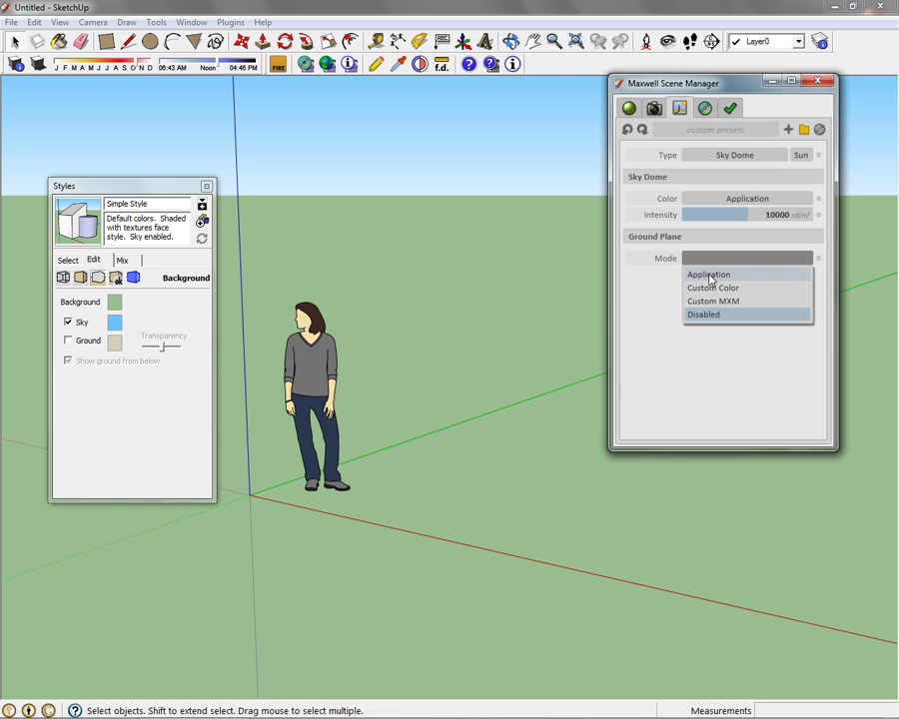
pyautogui.click(711, 271)
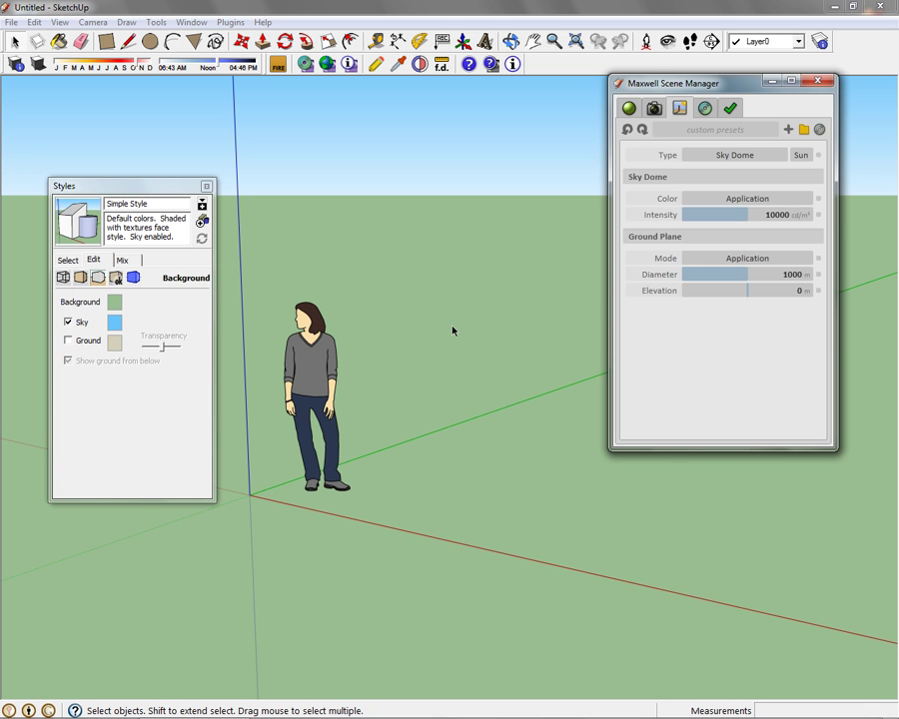
pyautogui.click(737, 156)
pyautogui.click(725, 187)
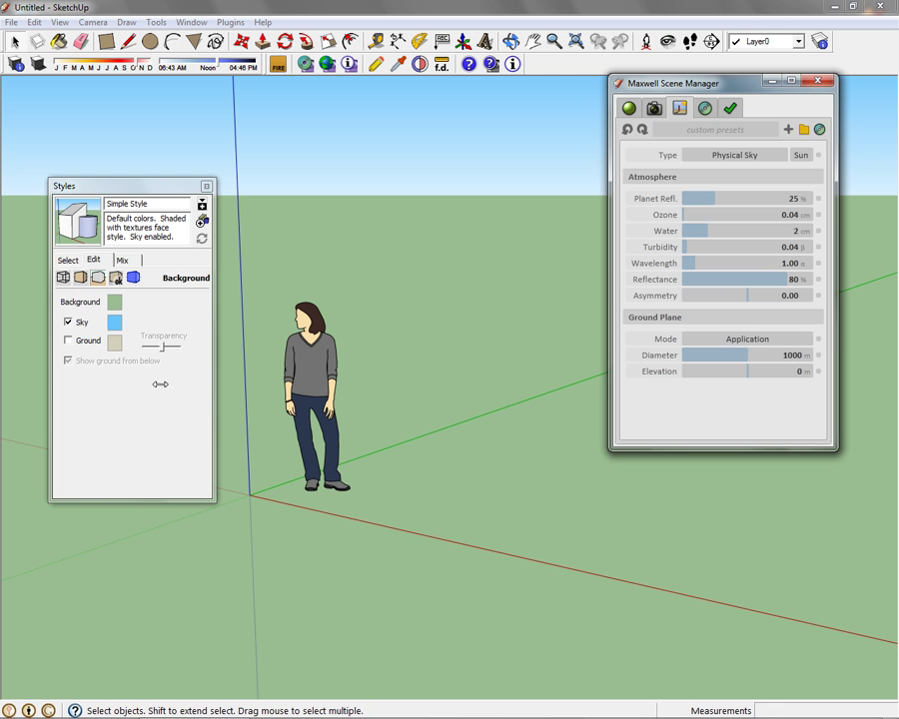
pyautogui.click(207, 186)
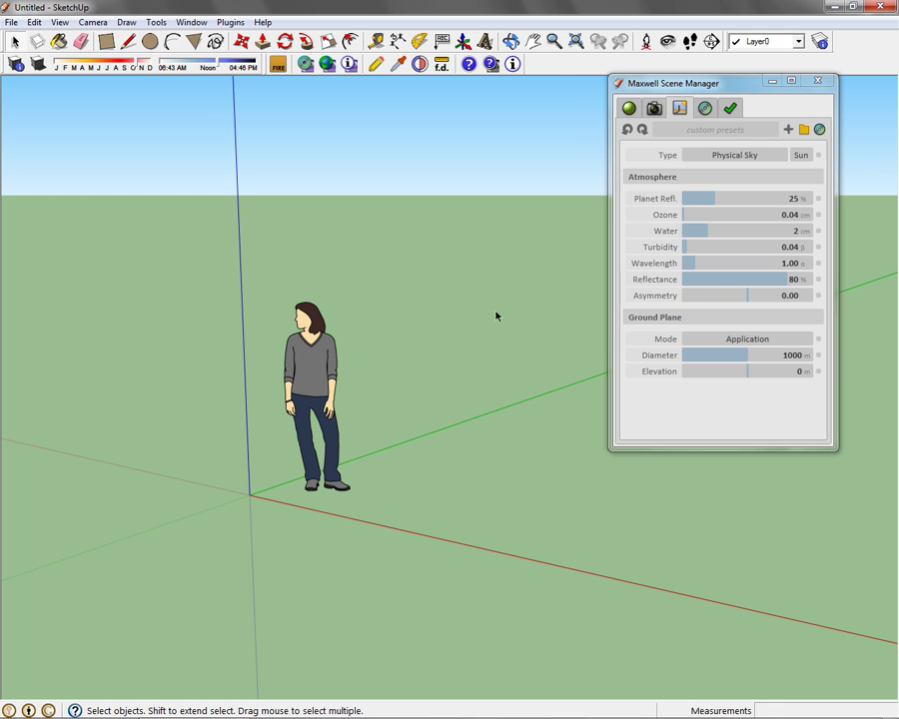
# Step: Enable the sun for the Physical Sky environment and briefly toggle SketchUp's shadow display on and off
pyautogui.click(800, 158)
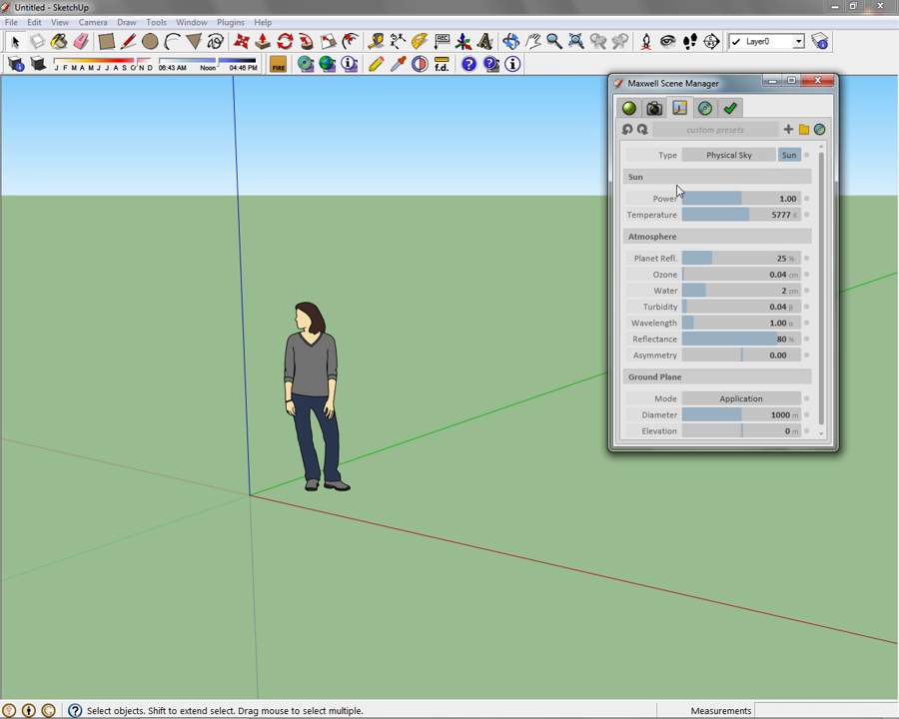
pyautogui.click(38, 64)
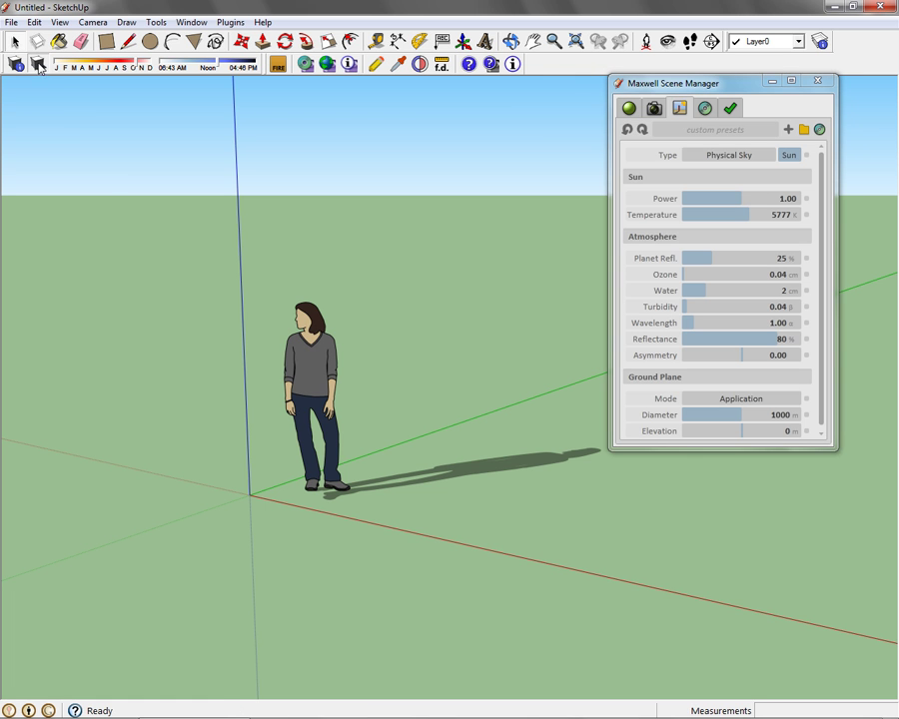
pyautogui.click(38, 64)
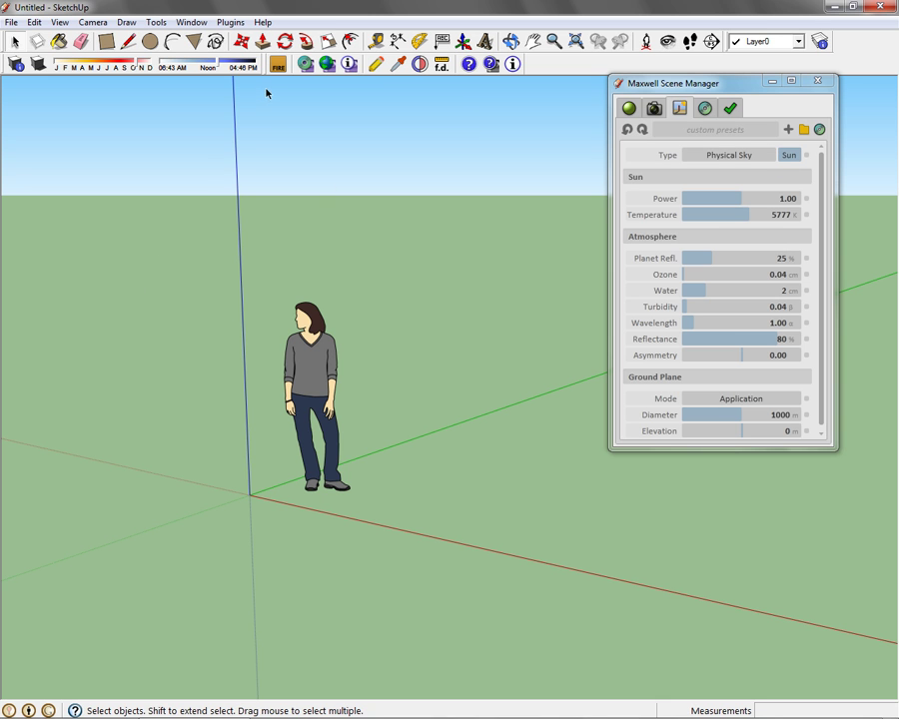
# Step: Start a Maxwell Fire preview render and move its window clear of the shadow date and time sliders
pyautogui.click(278, 64)
pyautogui.click(30, 108)
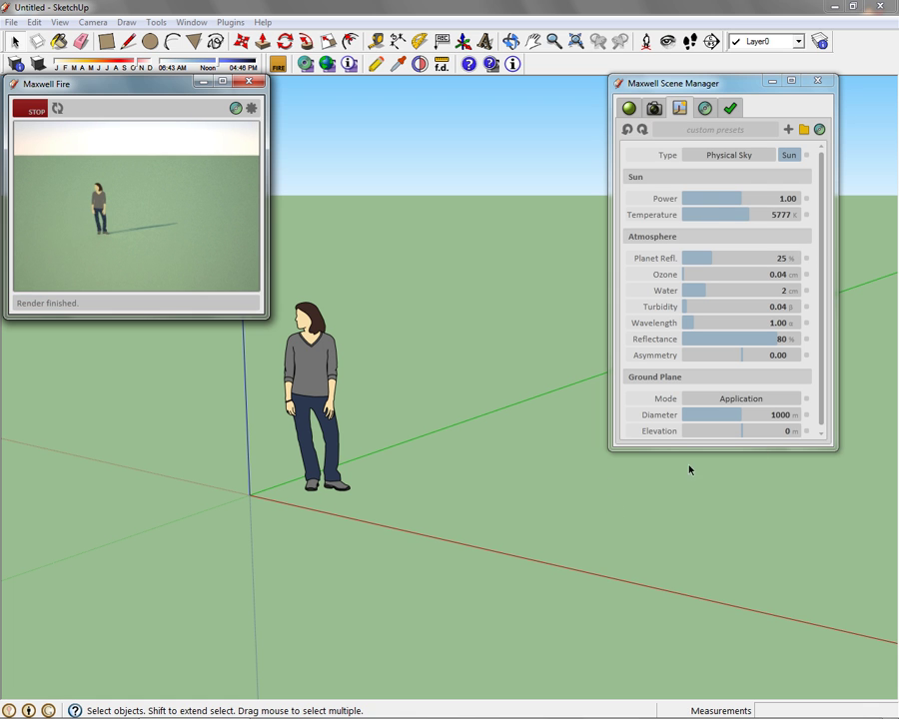
pyautogui.moveTo(125, 97); pyautogui.dragTo(125, 157)
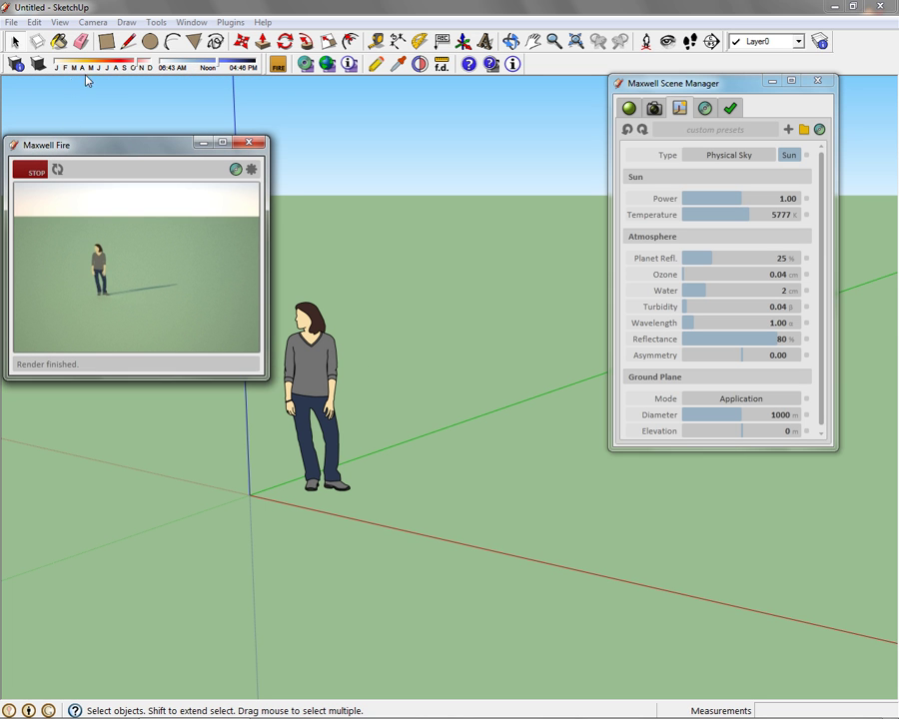
# Step: Set the sun position to an early-summer date and a late-afternoon time for the Fire preview
pyautogui.click(113, 68)
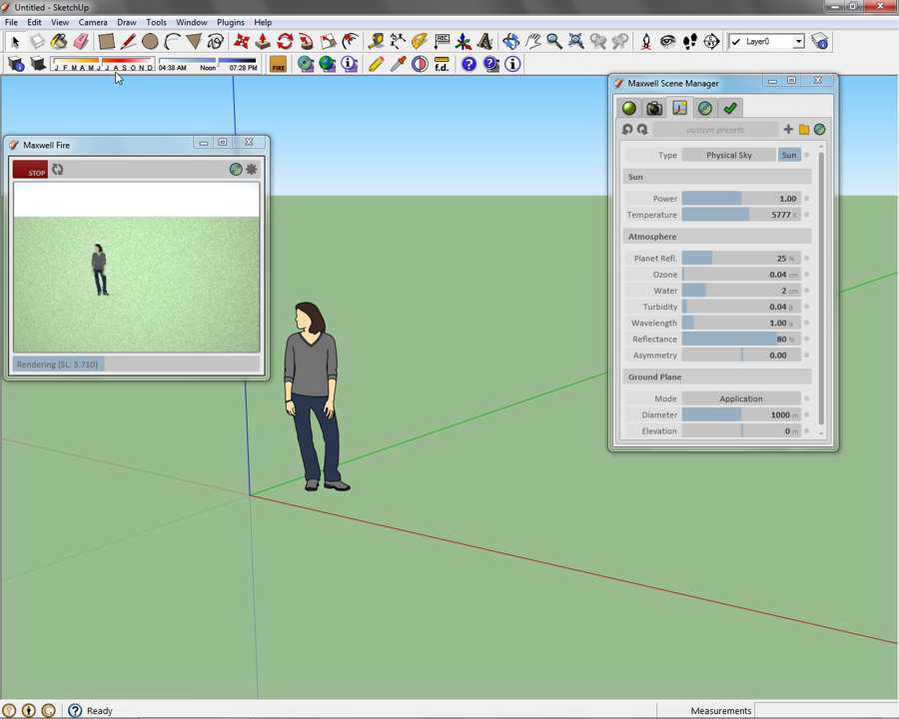
pyautogui.moveTo(216, 64); pyautogui.dragTo(236, 61)
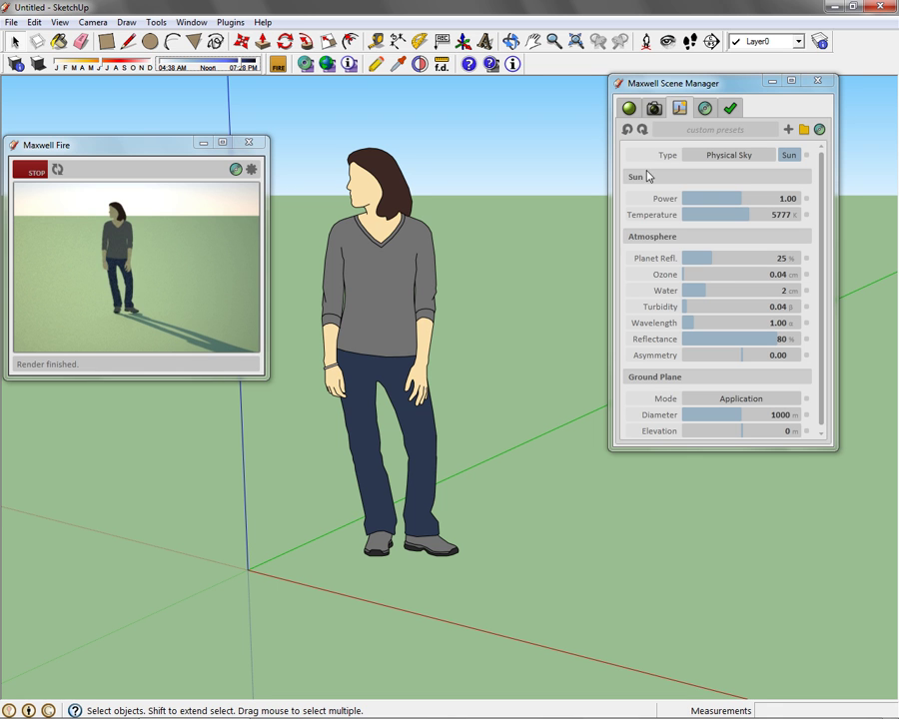
# Step: Look over the Scene Manager's material and camera pages and return to the environment page
pyautogui.click(629, 108)
pyautogui.click(654, 109)
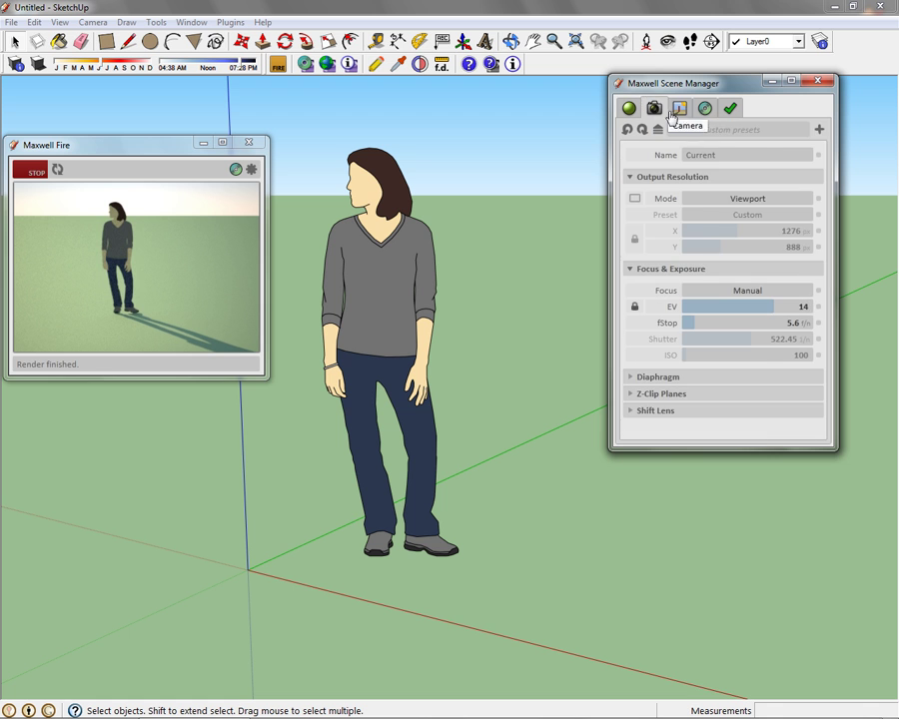
pyautogui.click(680, 109)
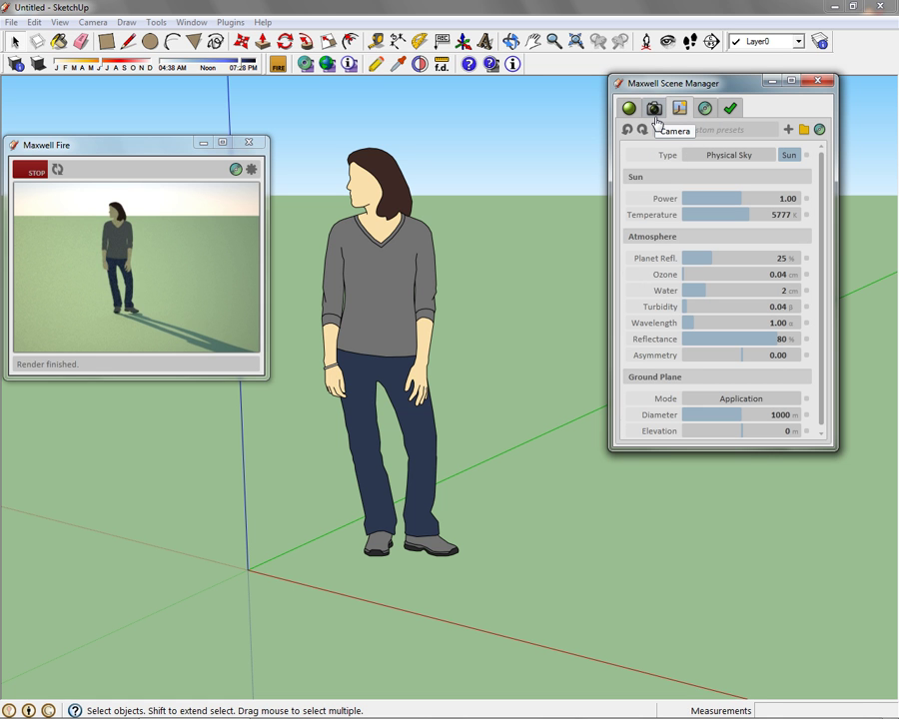